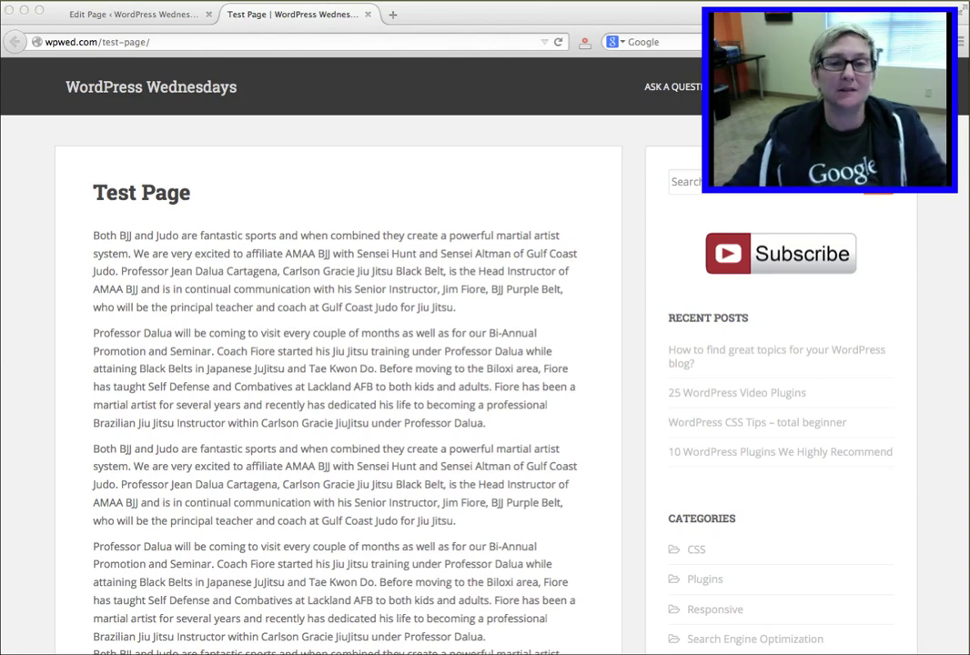
Step: Look through the published Test Page down to the Judo Topics section and return to its beginning
scroll(455, 306, down, 1)
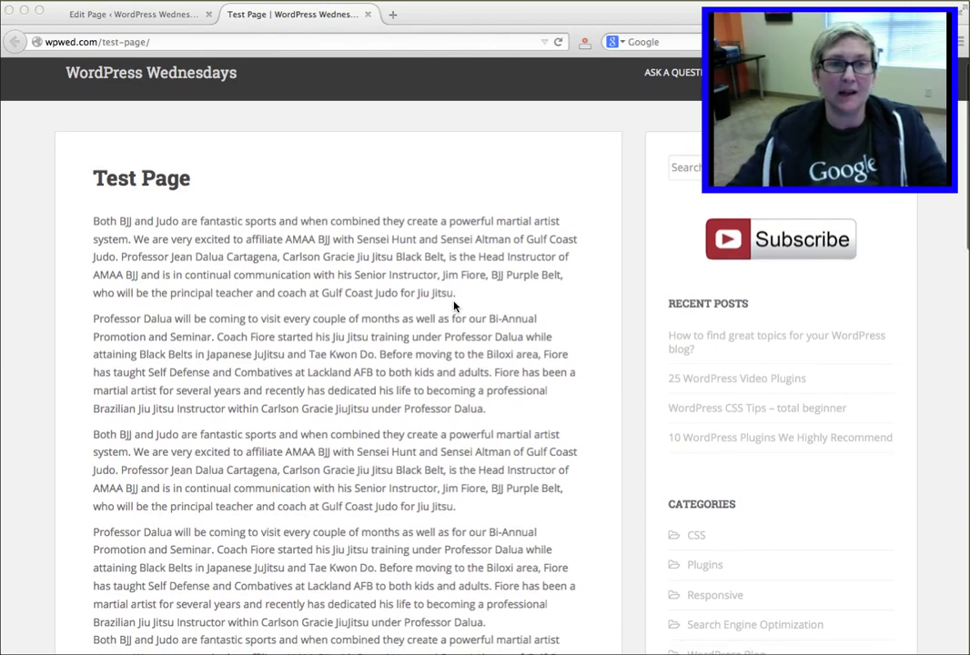
scroll(455, 306, up, 1)
scroll(455, 307, down, 5)
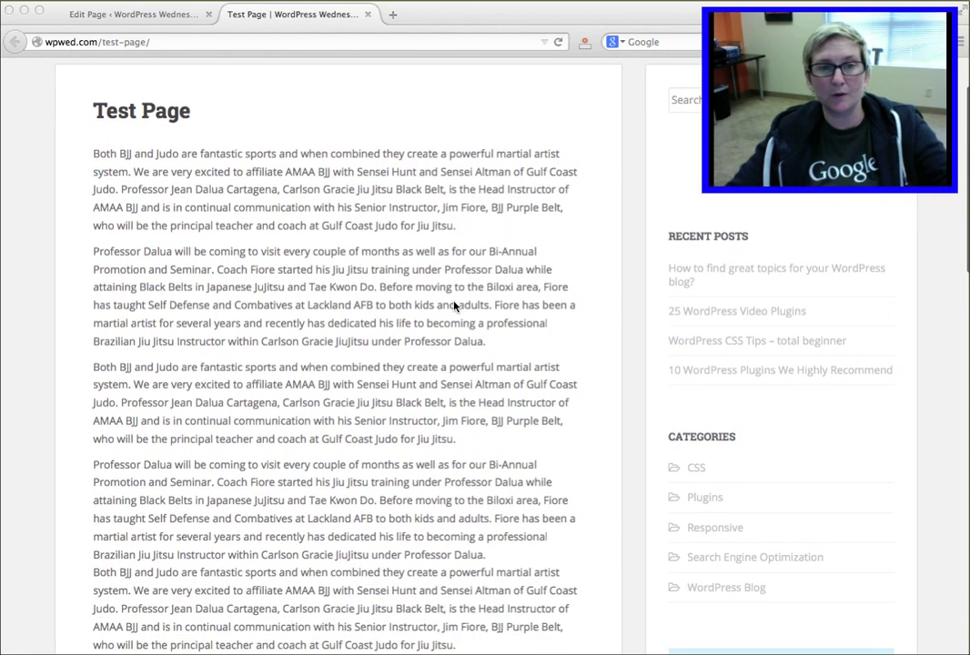
scroll(456, 307, down, 5)
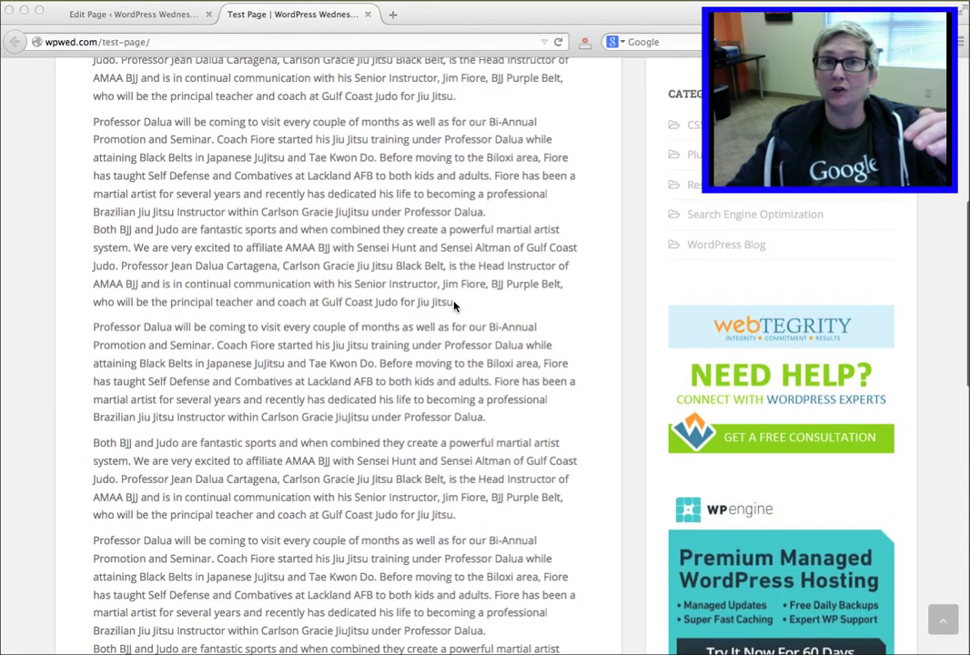
scroll(454, 306, down, 5)
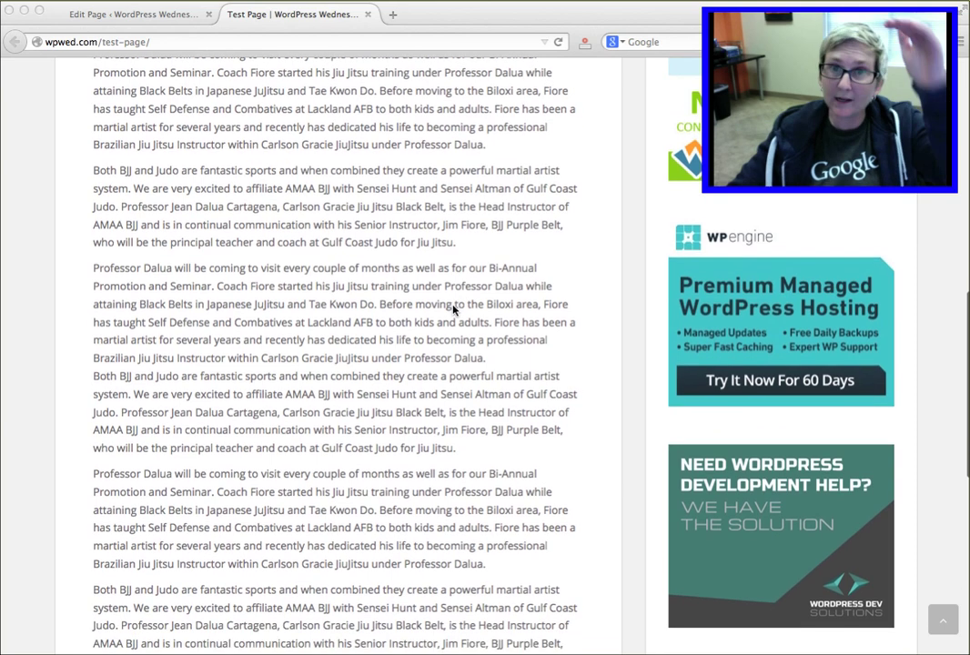
scroll(448, 310, down, 8)
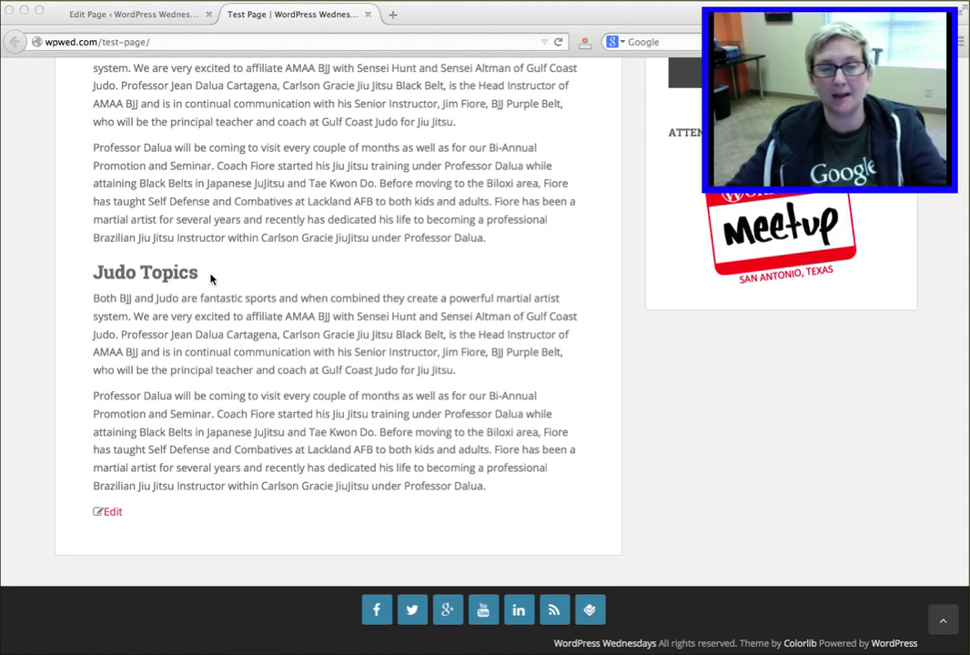
scroll(210, 279, up, 10)
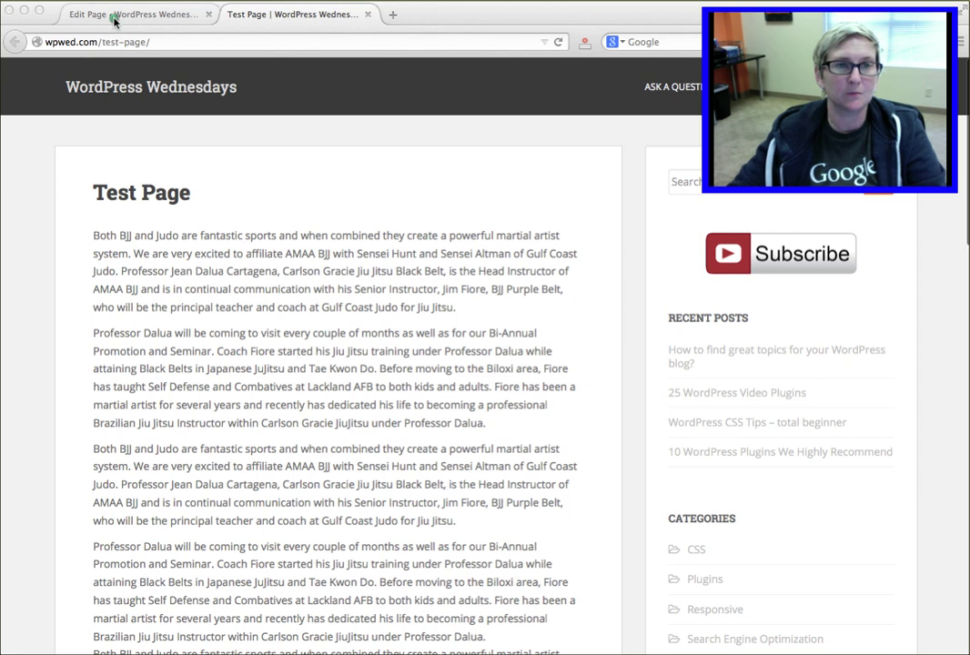
Step: In the Test Page editor's HTML text mode, insert the anchor <a name="judo"></a> on a new line above the Judo Topics heading
click(113, 15)
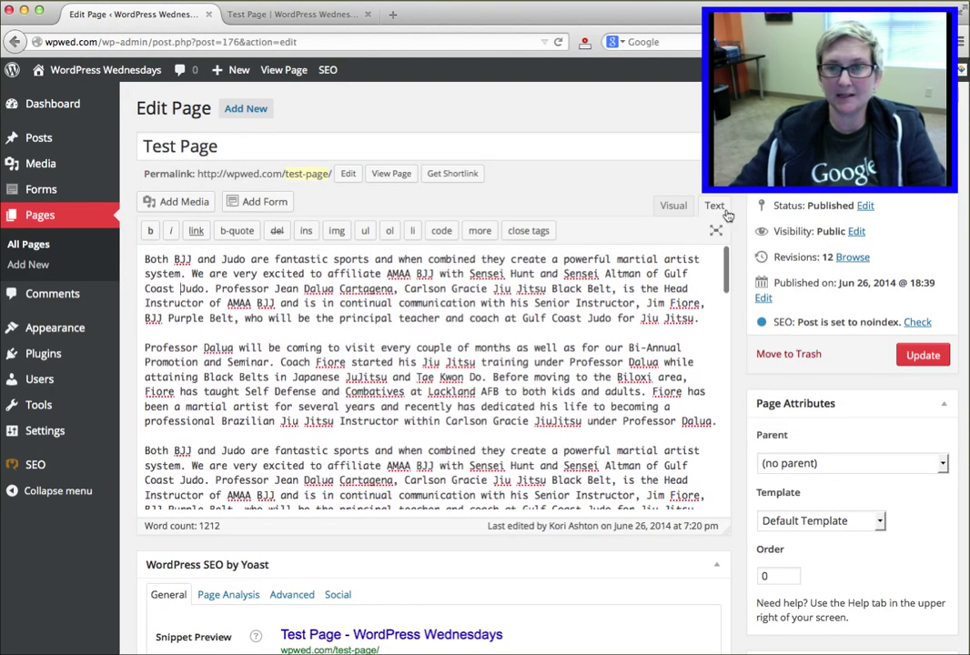
click(674, 205)
click(715, 206)
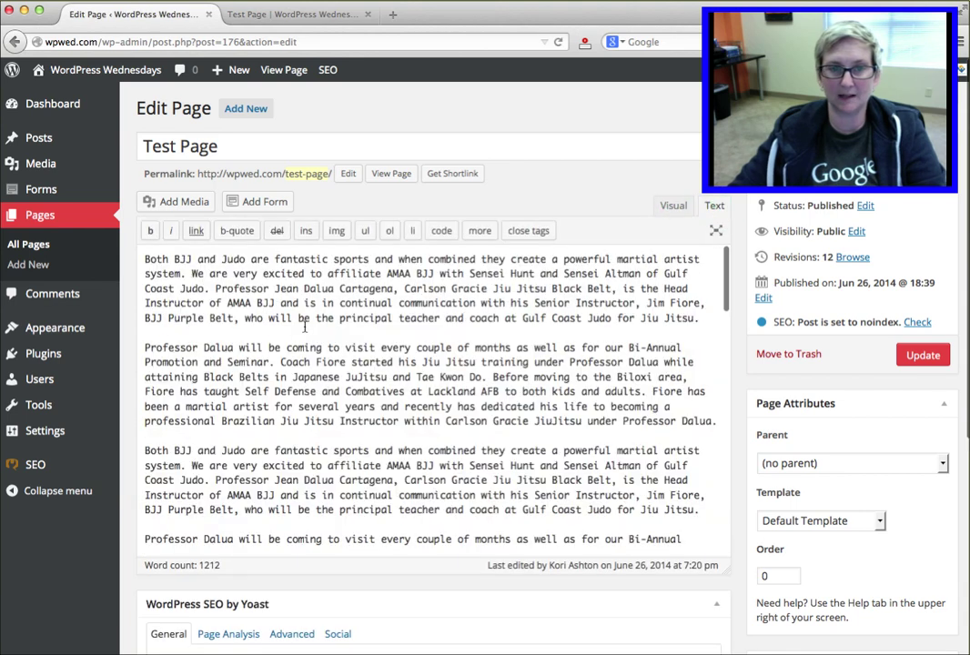
scroll(206, 329, down, 10)
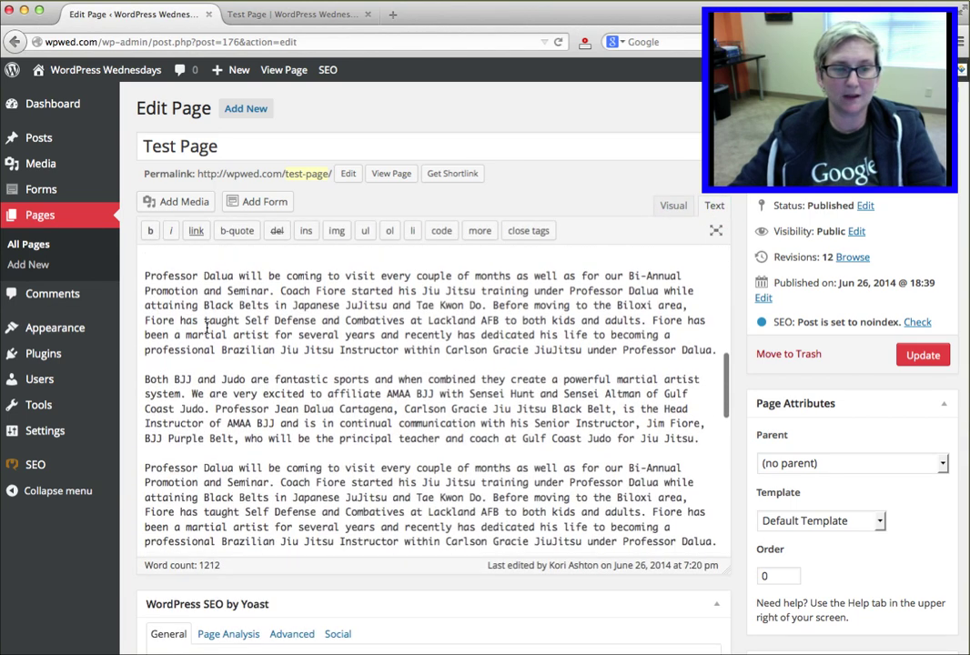
scroll(206, 329, down, 8)
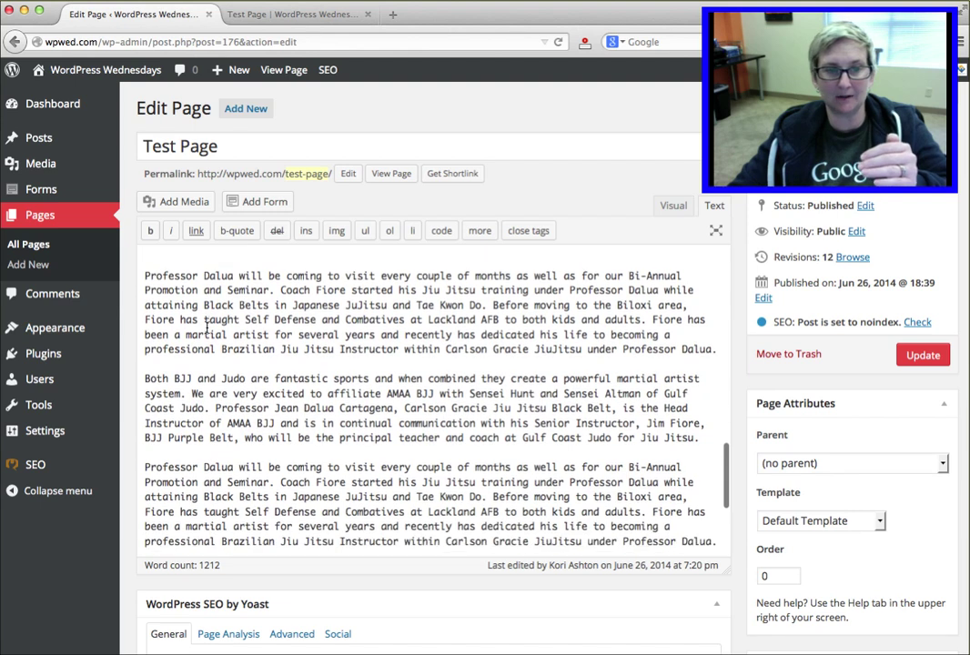
scroll(182, 364, up, 3)
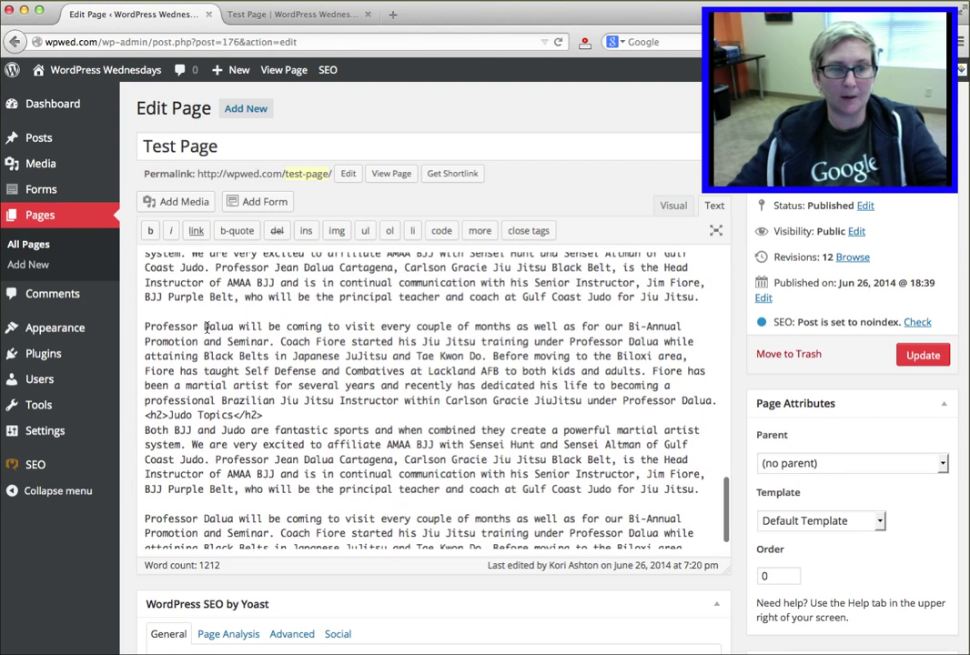
click(145, 423)
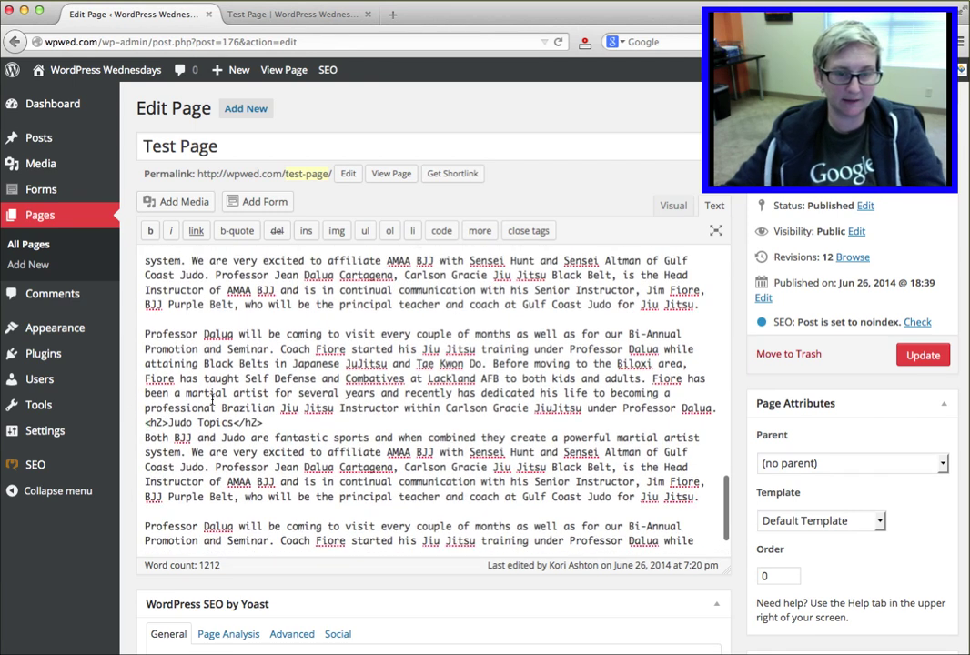
key(Return)
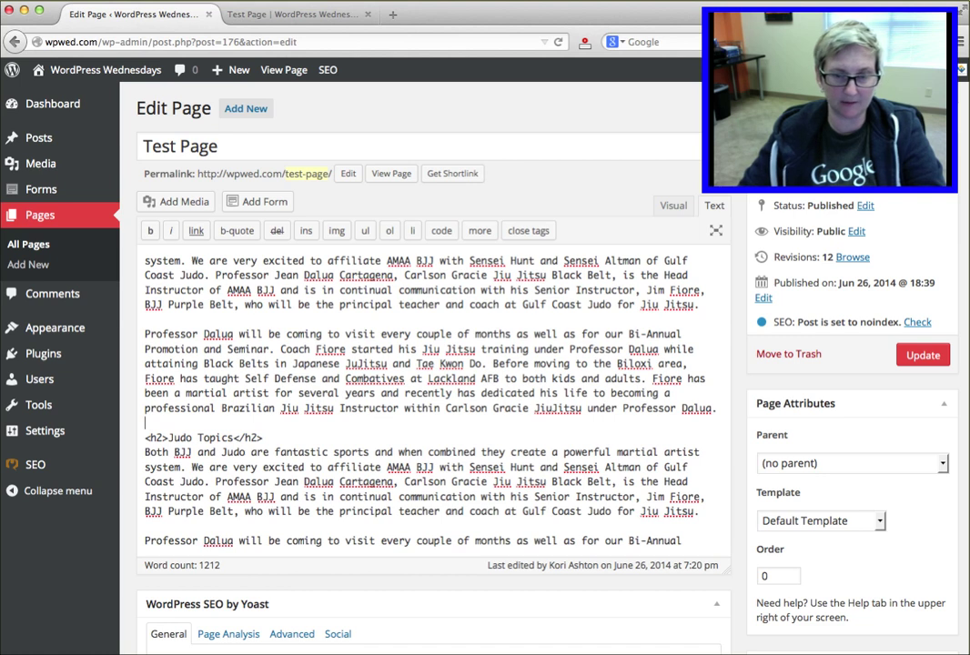
key(Return)
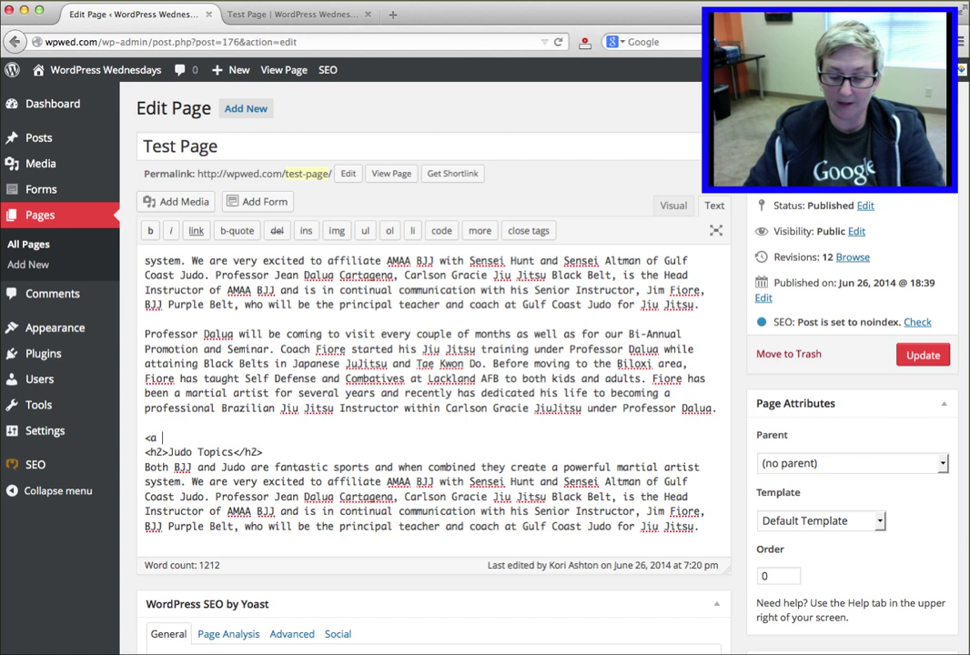
text(<a name)
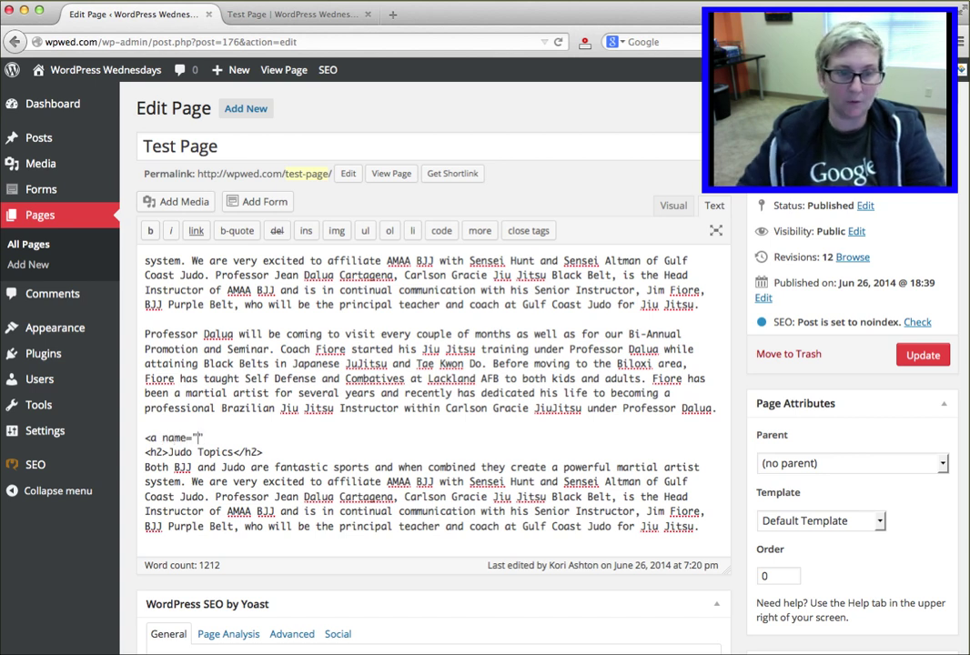
text(="judo"><)
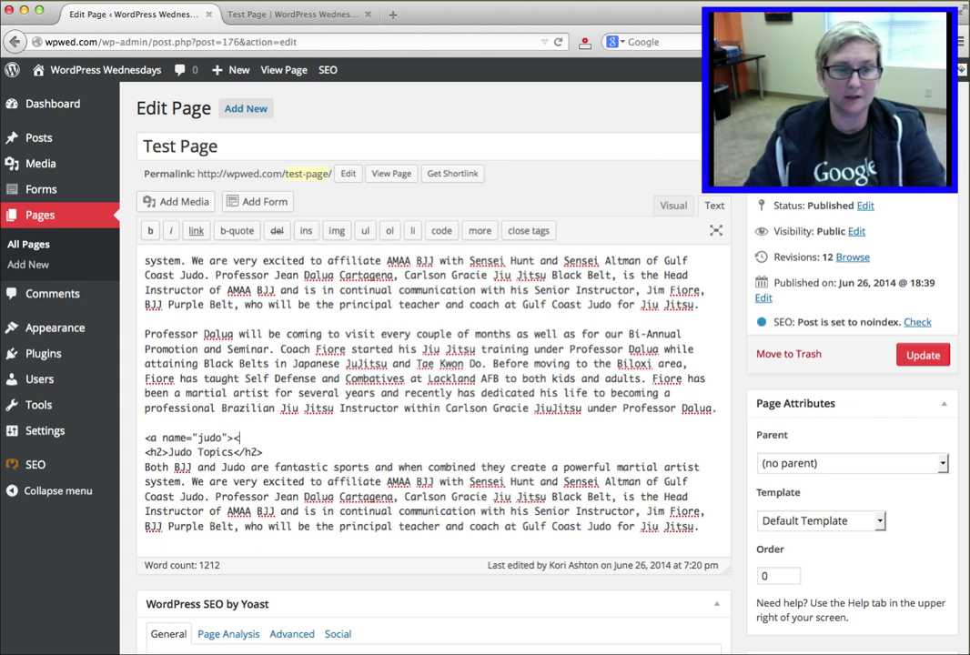
text(a/)
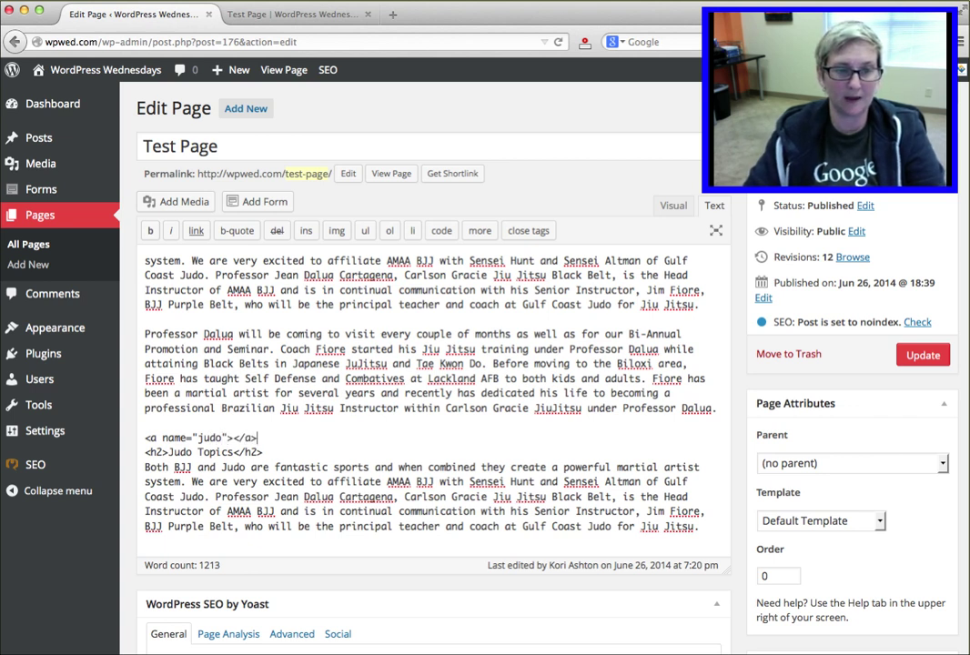
Step: Check in the visual editing mode where the anchor sits above the Judo Topics heading
click(674, 206)
scroll(271, 456, down, 8)
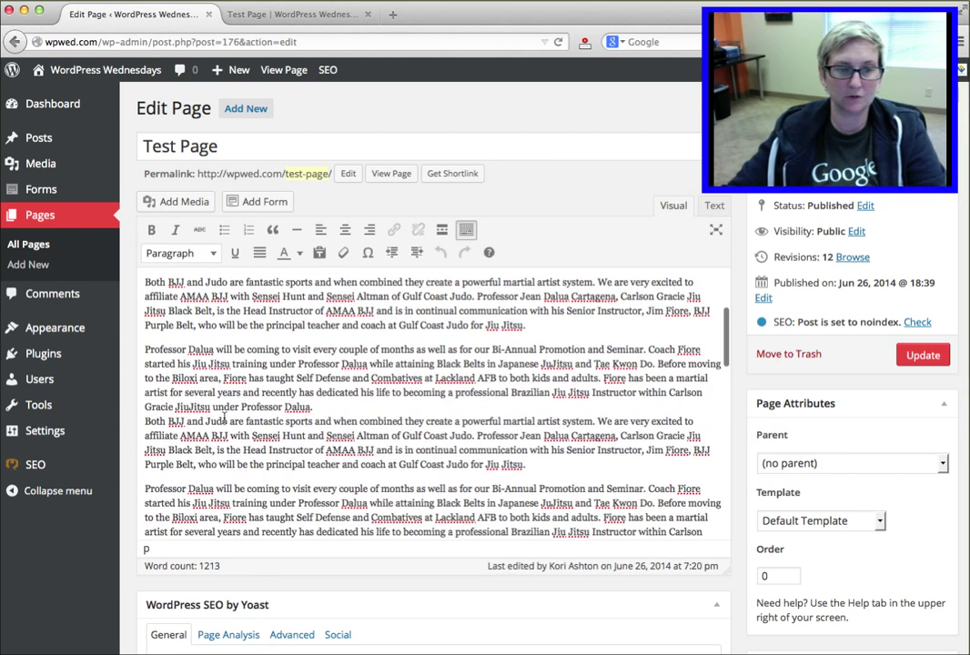
scroll(224, 417, down, 10)
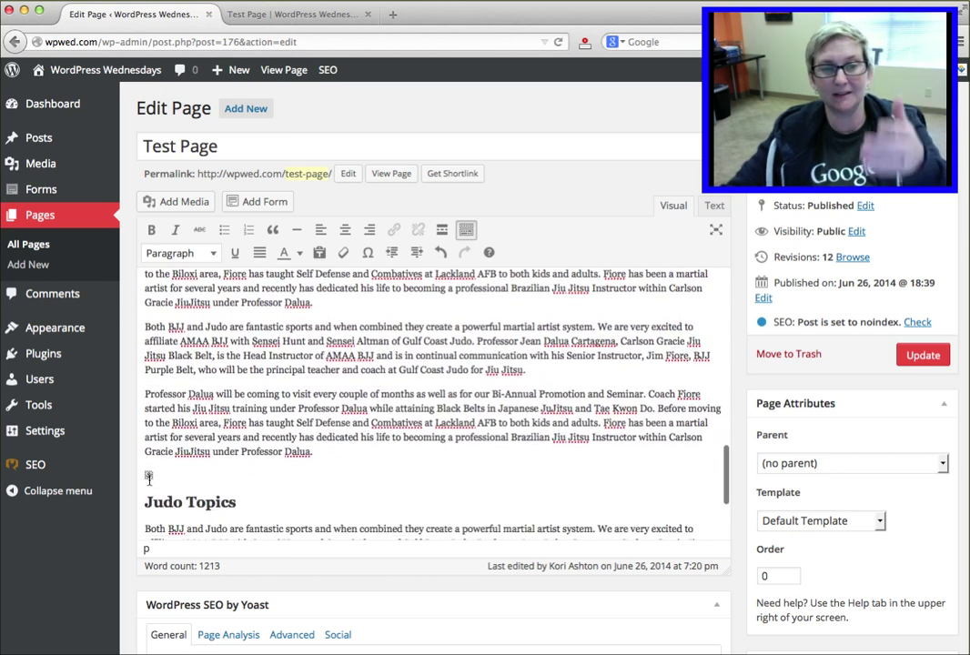
Step: Back in HTML text mode, add the line "Click here for more Judo Topics" before the first paragraph
click(714, 210)
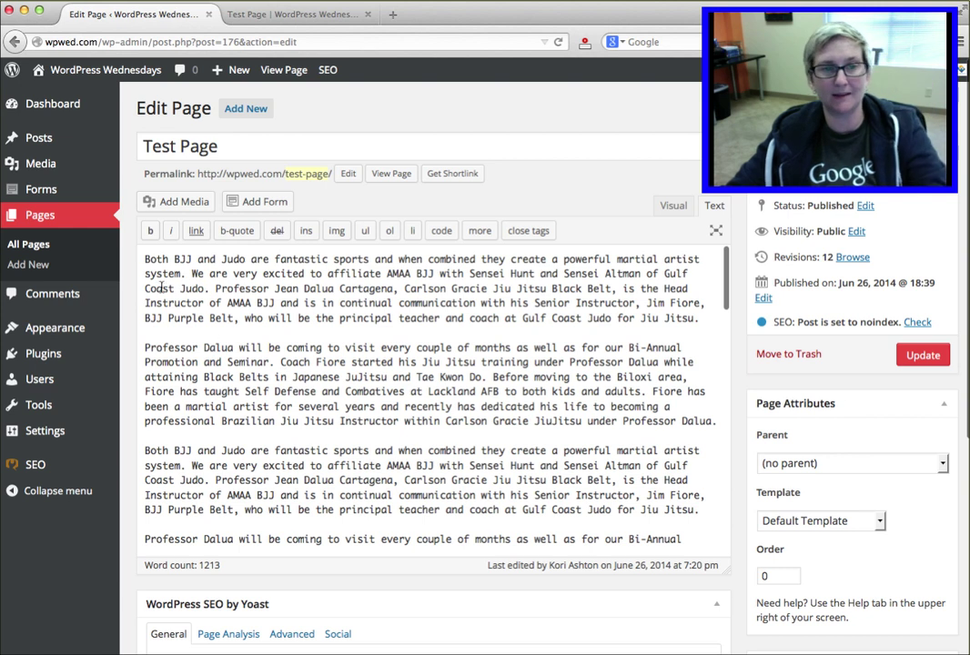
click(144, 261)
key(Return)
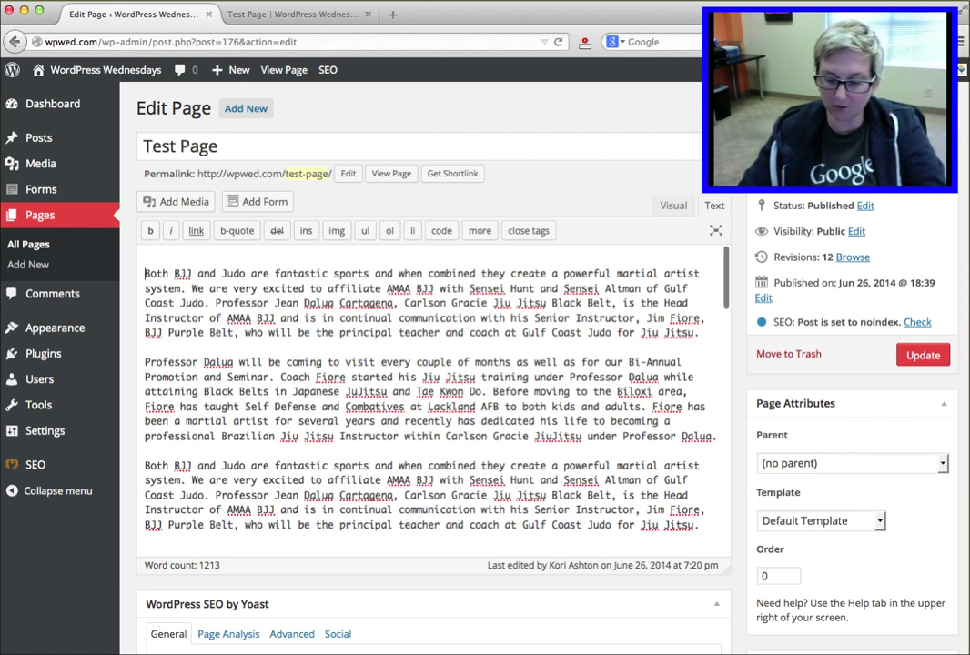
text(Clic)
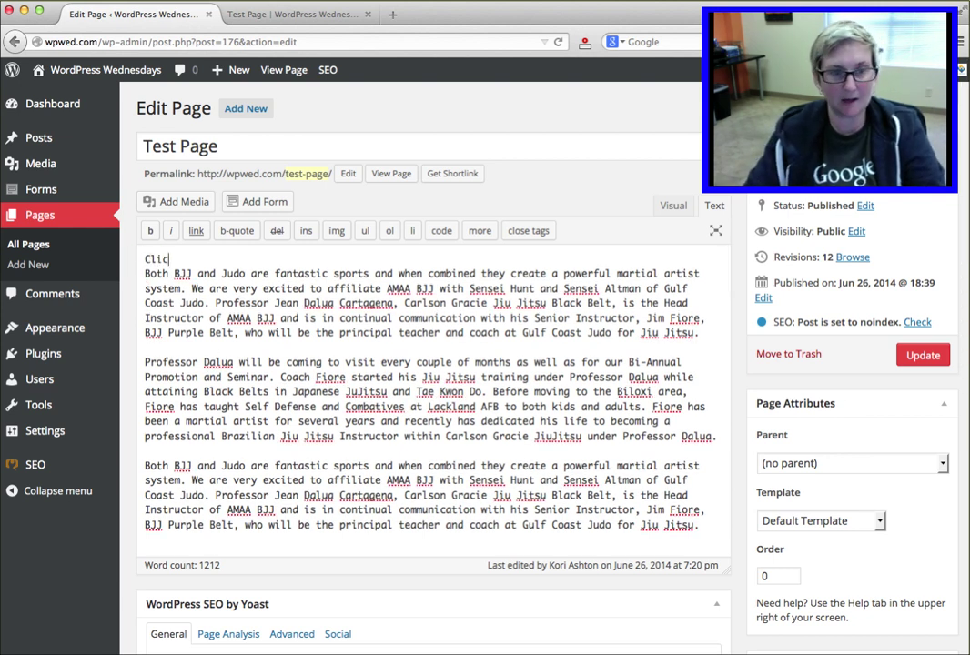
text(k here for mo)
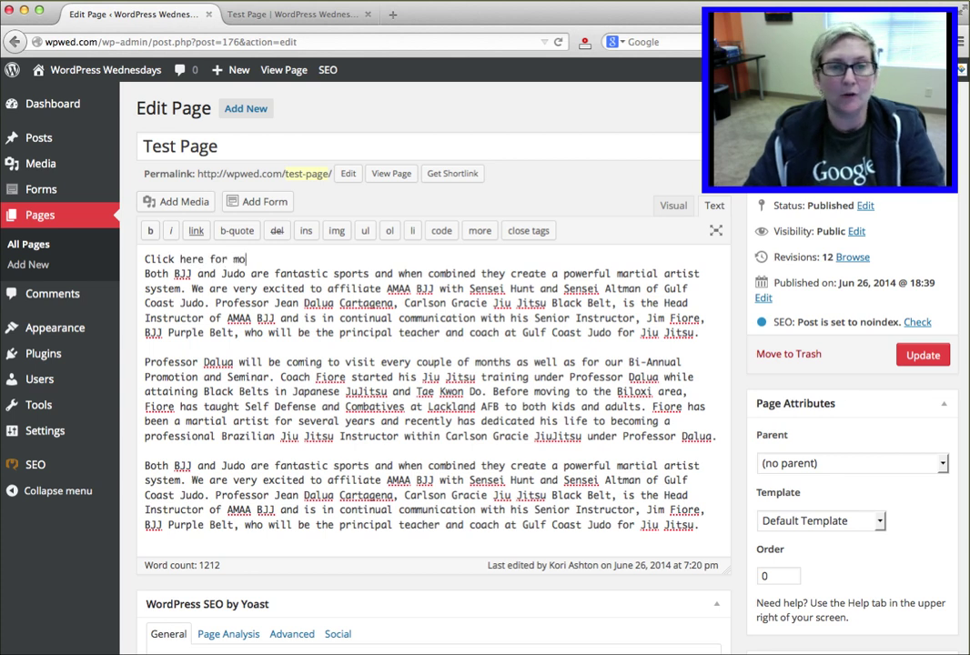
text(re Judo )
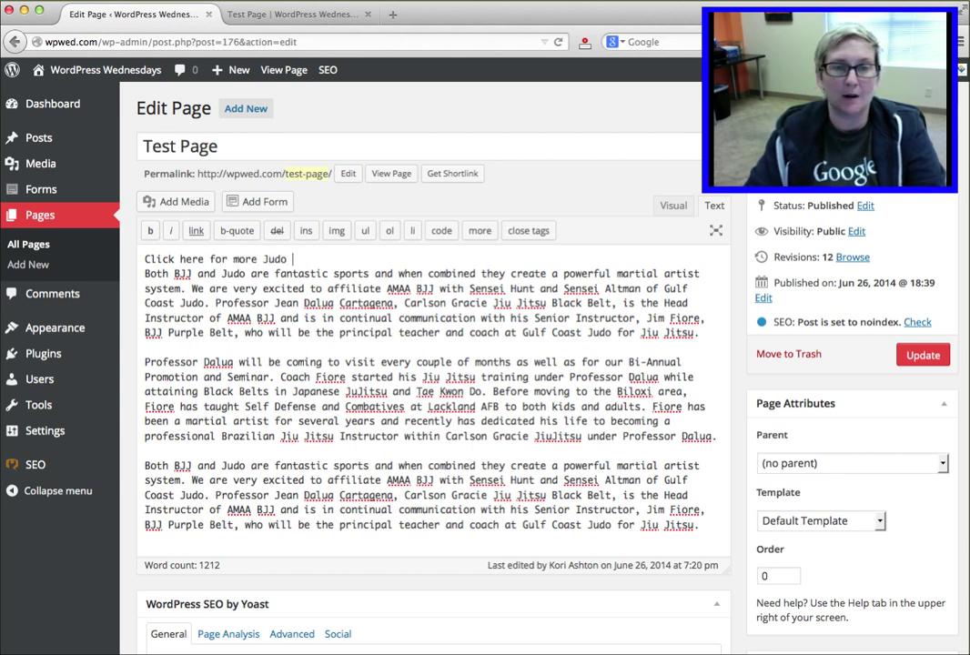
text(Topics)
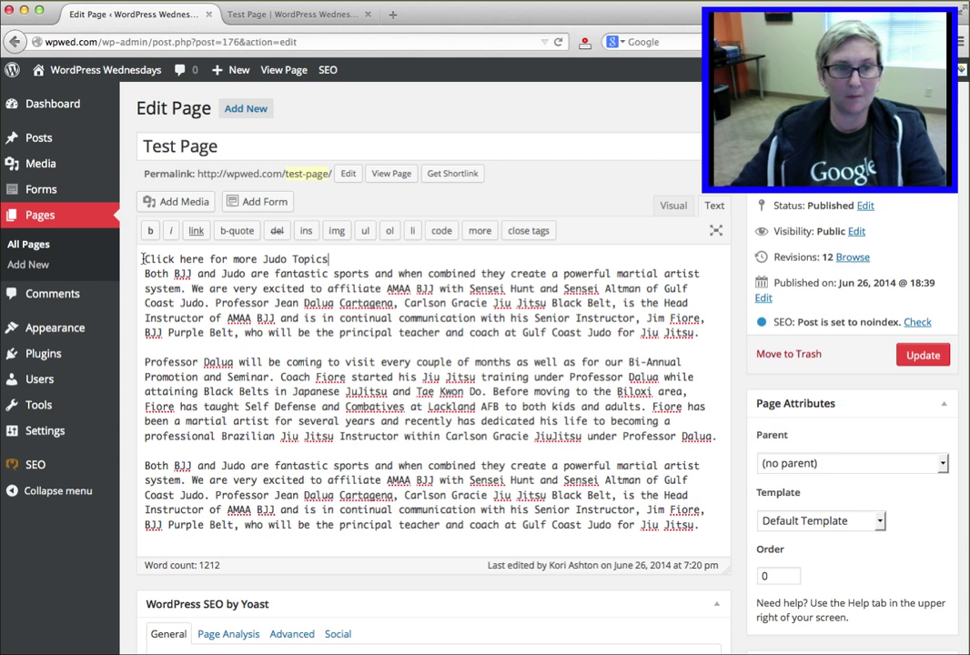
Step: Link the whole "Click here for more Judo Topics" line to the URL #judo
click(143, 259)
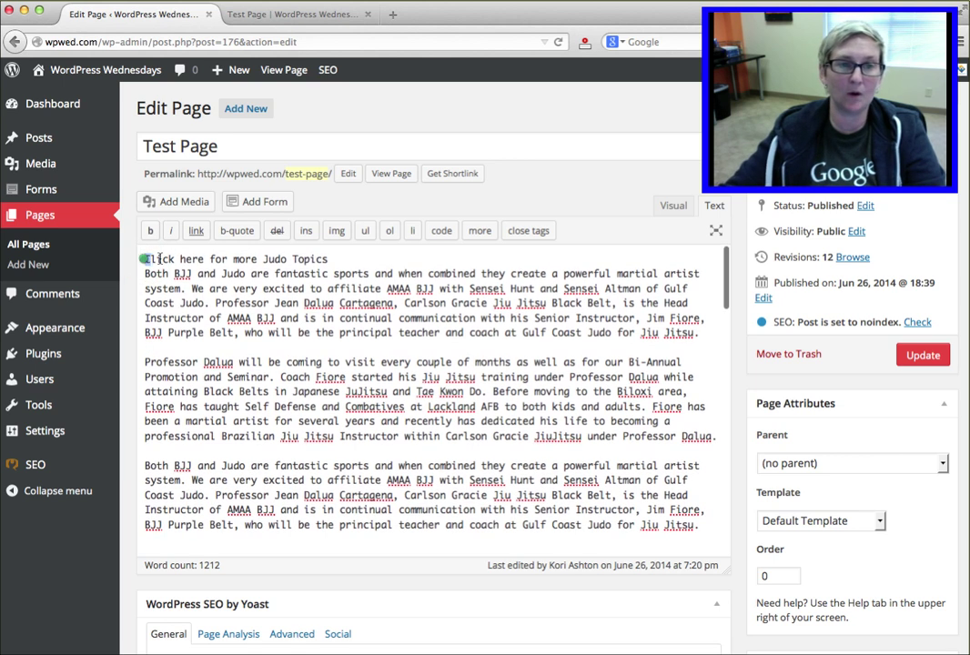
drag(143, 259, 331, 259)
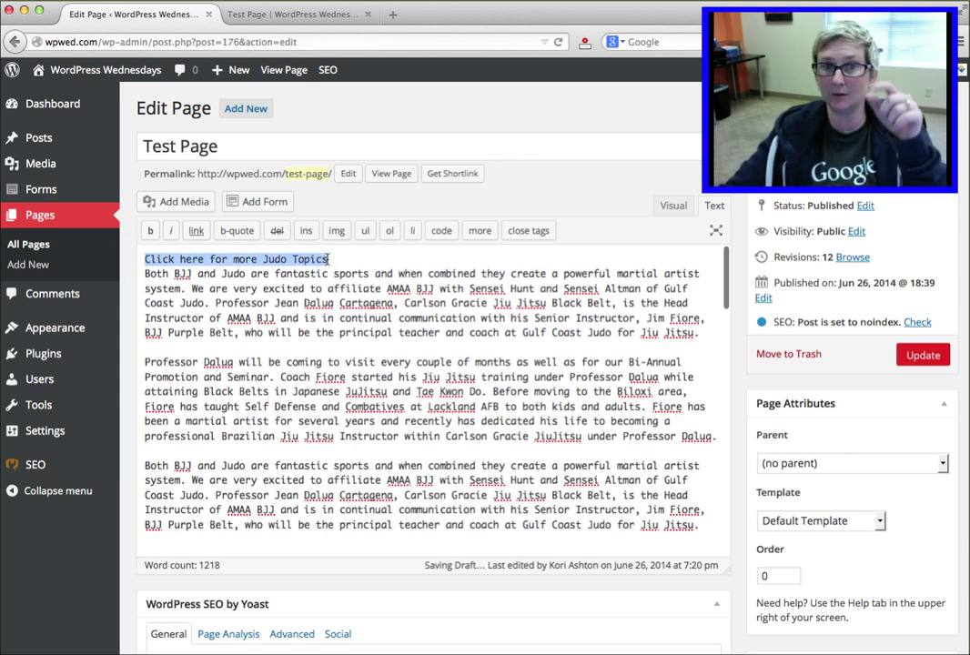
click(195, 232)
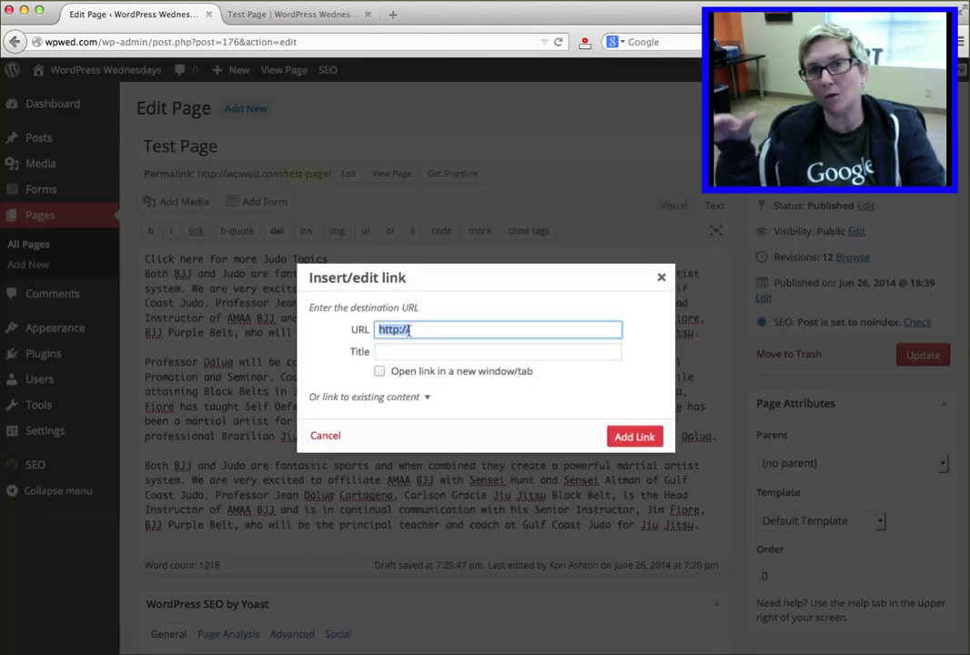
text(#)
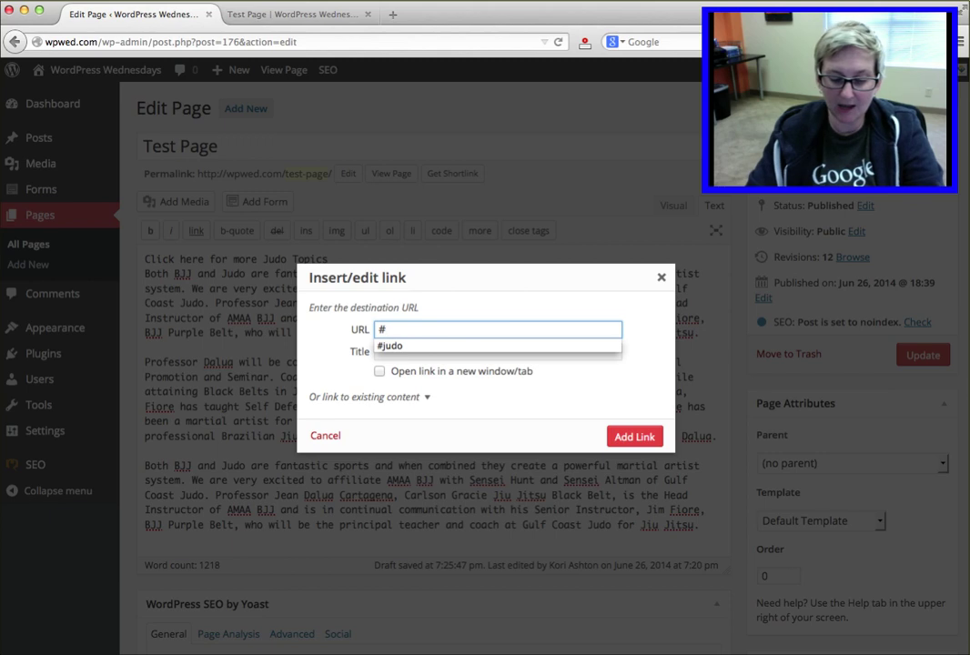
text(judo)
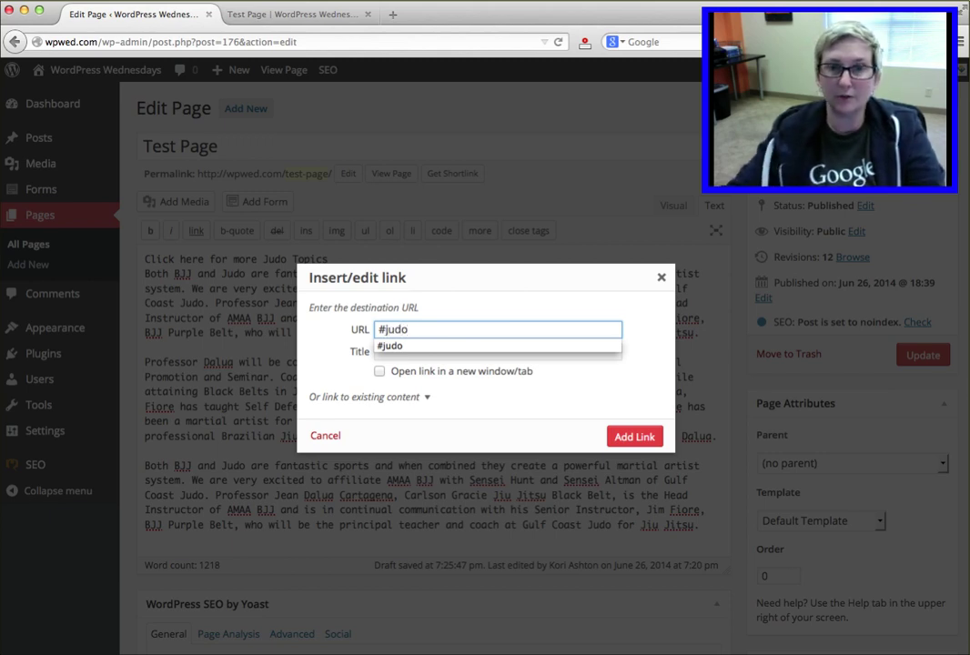
click(402, 346)
click(637, 437)
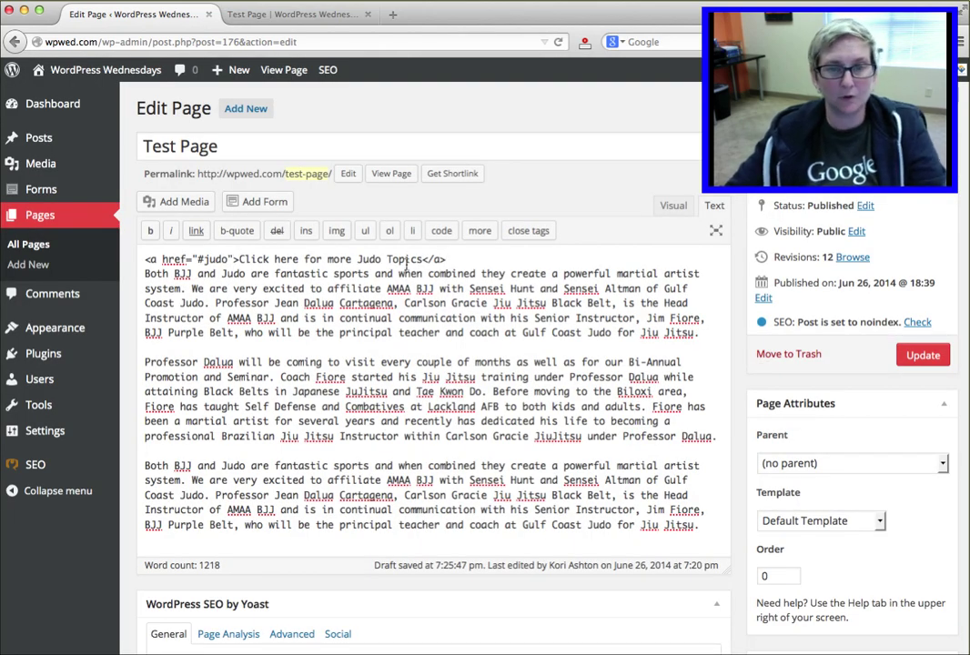
Step: Update the page, then reload the published Test Page and follow its new Judo Topics link
click(923, 355)
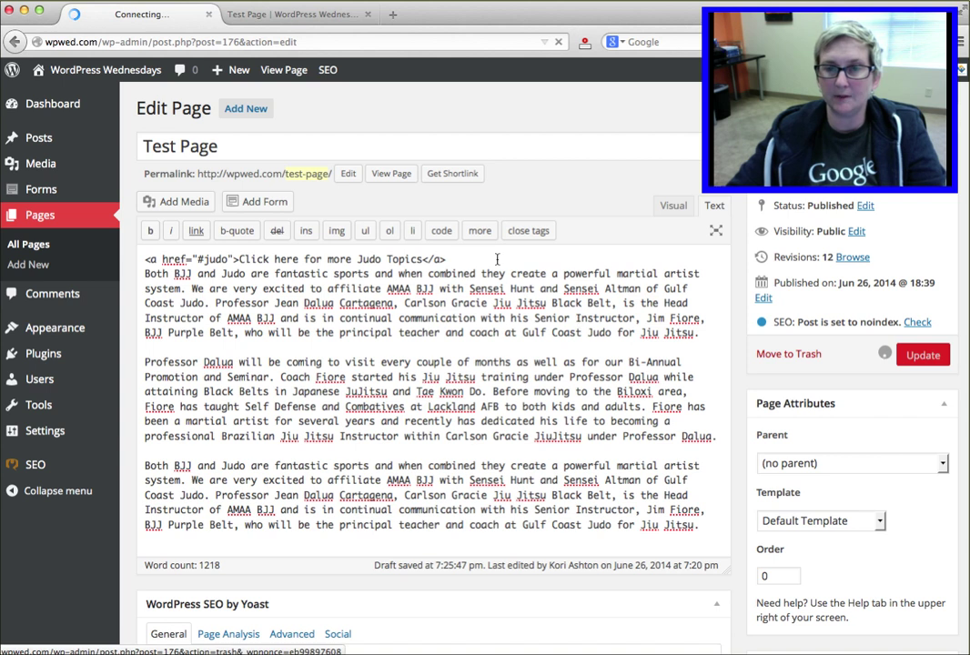
click(305, 16)
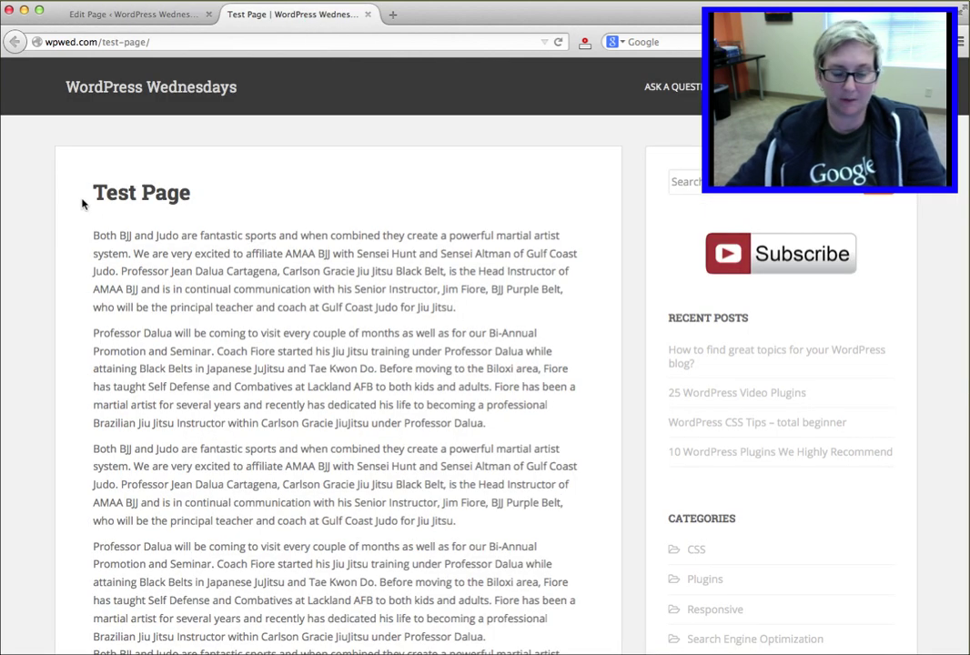
key(super+r)
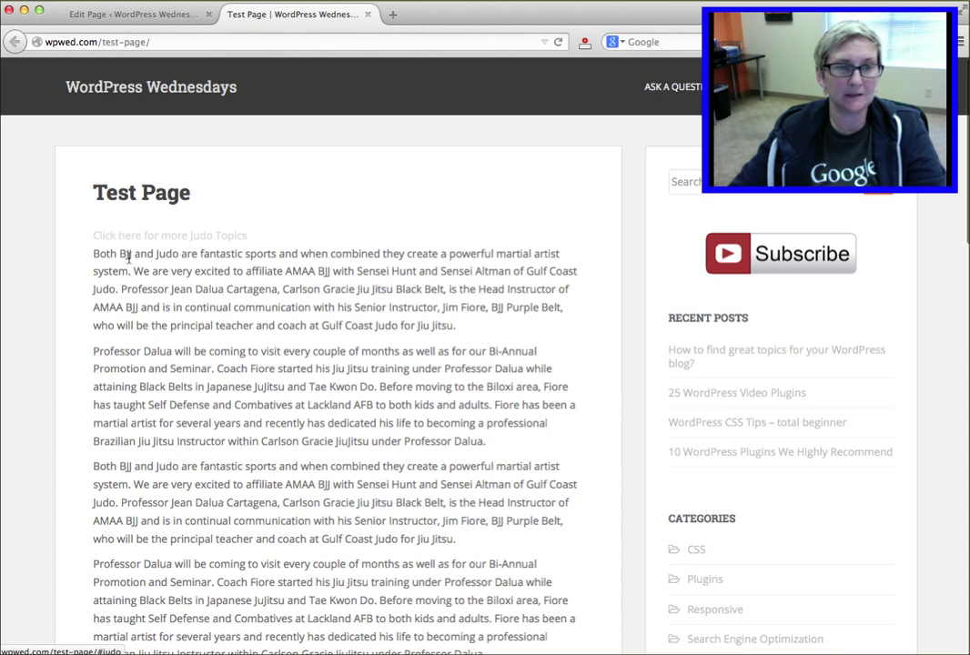
click(165, 237)
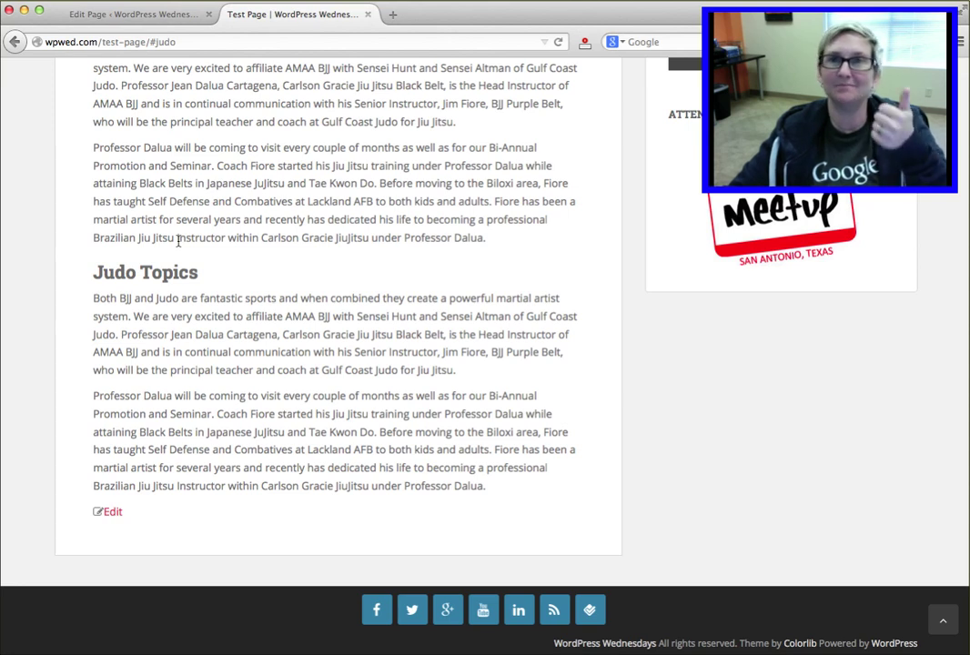
Step: From the list of all pages, open Another Page for editing and locate its judo anchor above the Judo Topics Here heading
scroll(179, 240, up, 2)
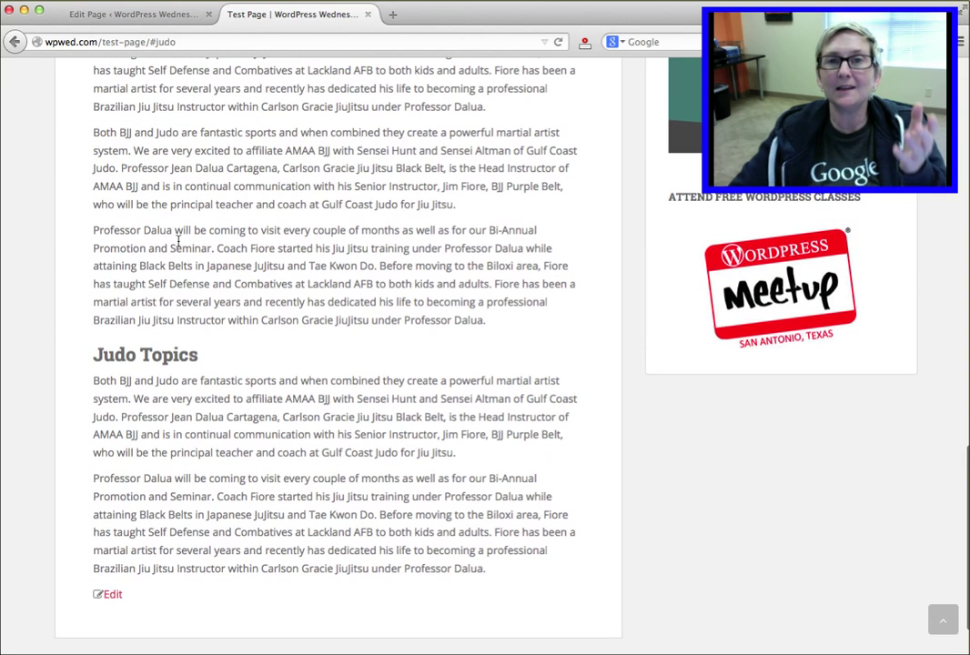
scroll(179, 239, up, 15)
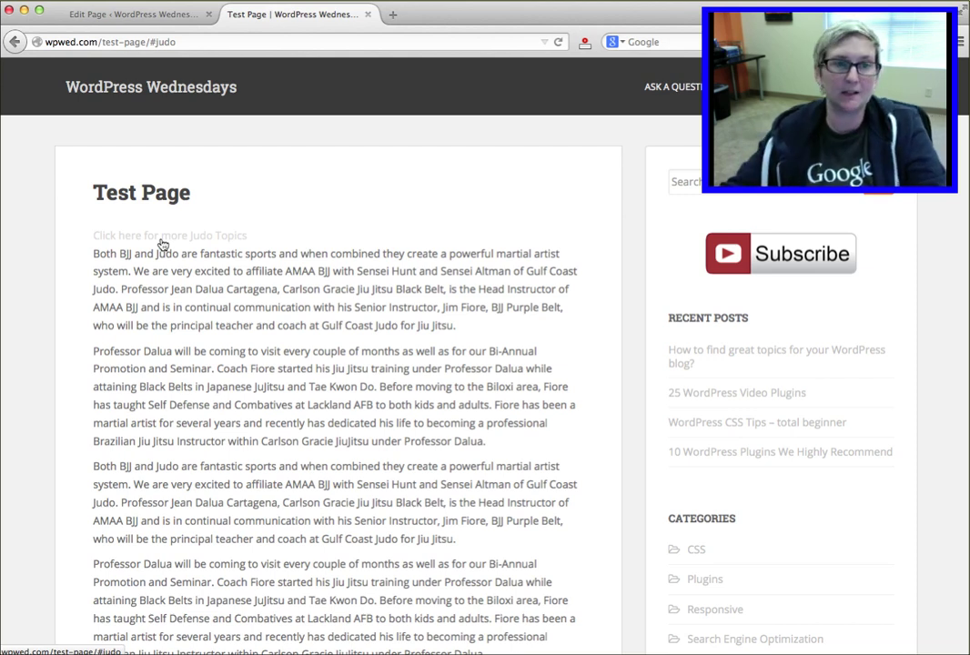
click(132, 14)
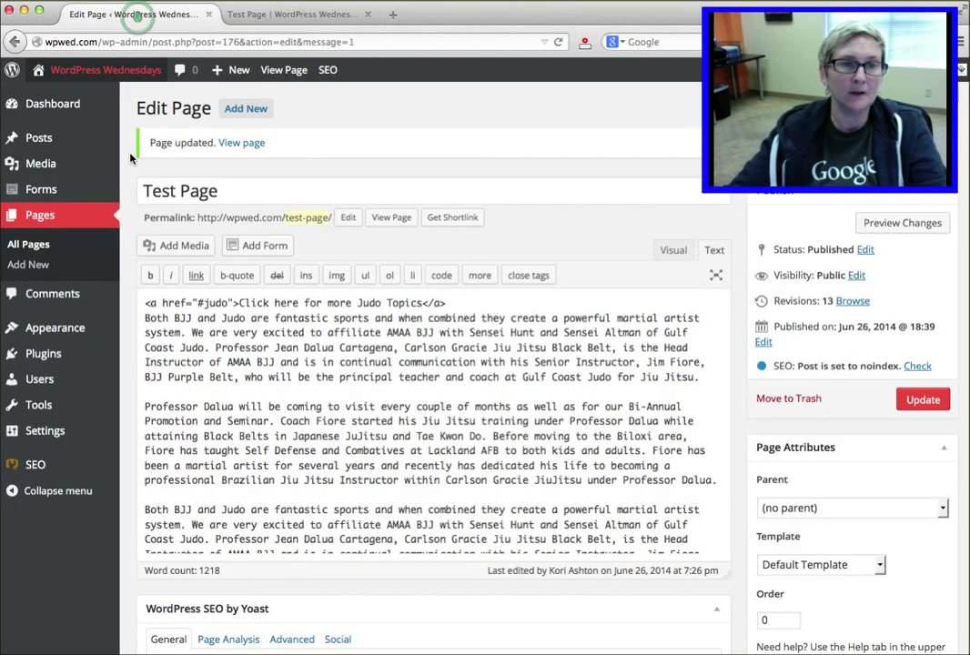
click(40, 247)
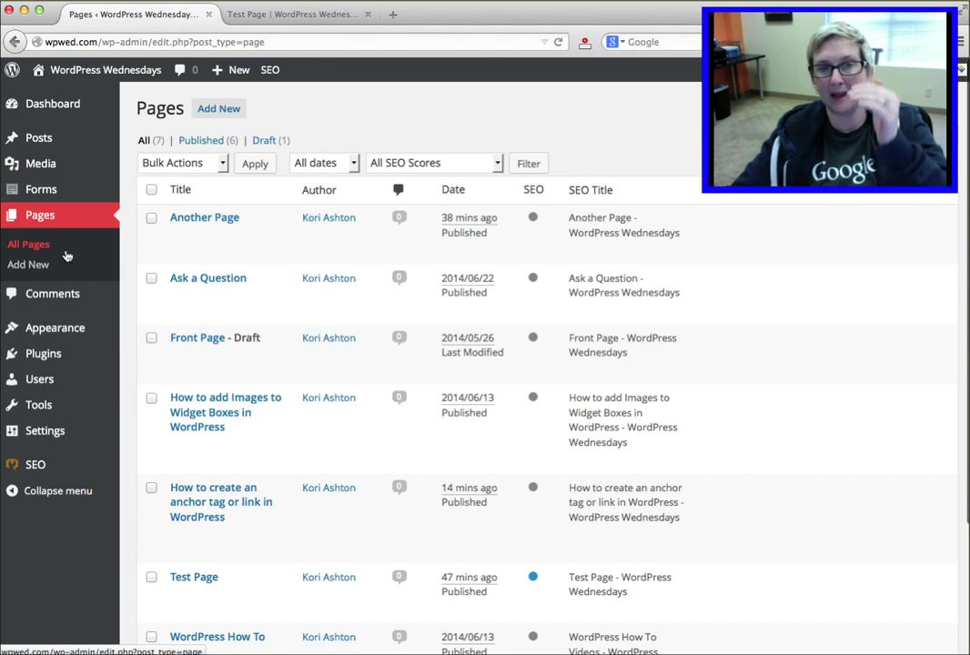
click(211, 218)
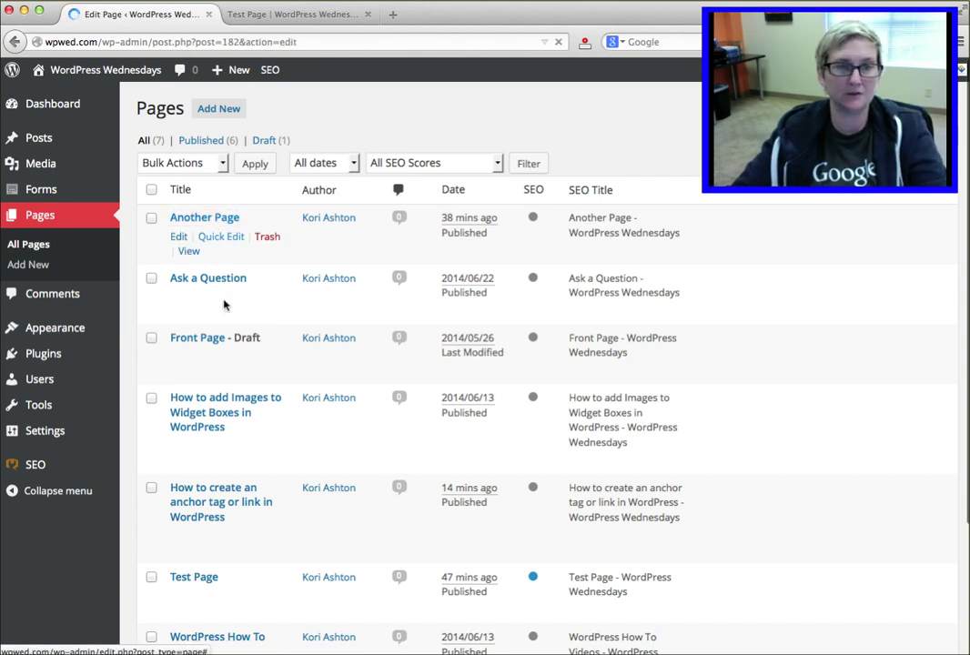
scroll(207, 312, down, 10)
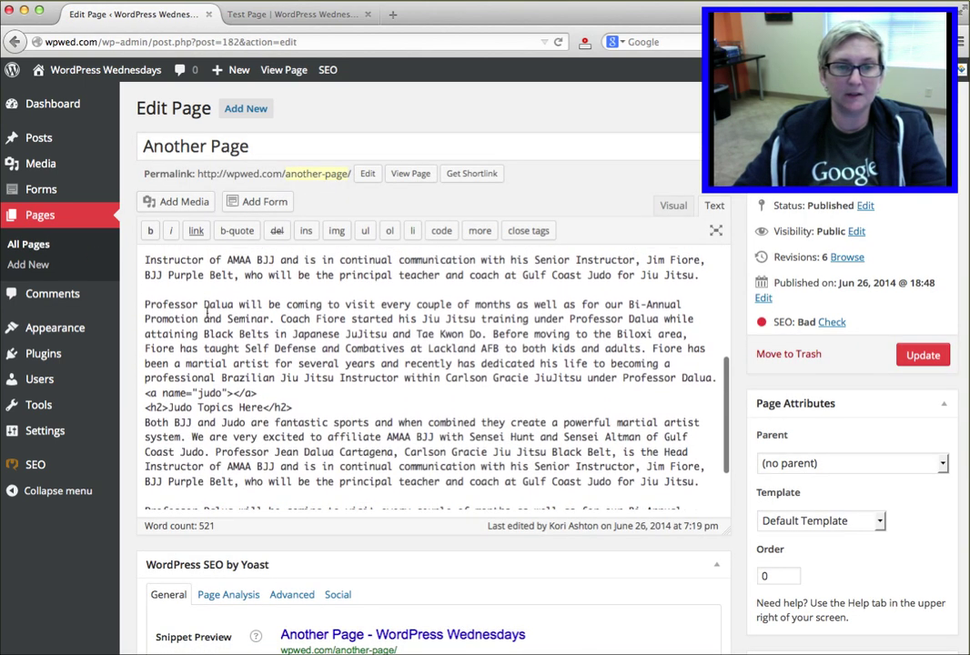
scroll(207, 312, down, 1)
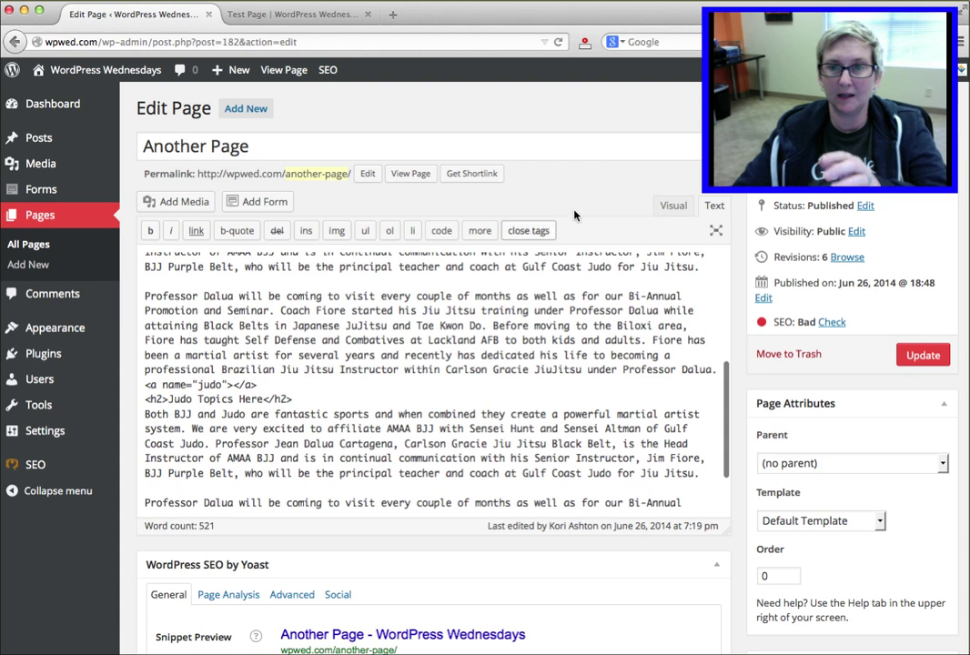
Step: Insert a blank line above the <a name="judo"></a> anchor and update Another Page from the visual editing mode
triple_click(213, 384)
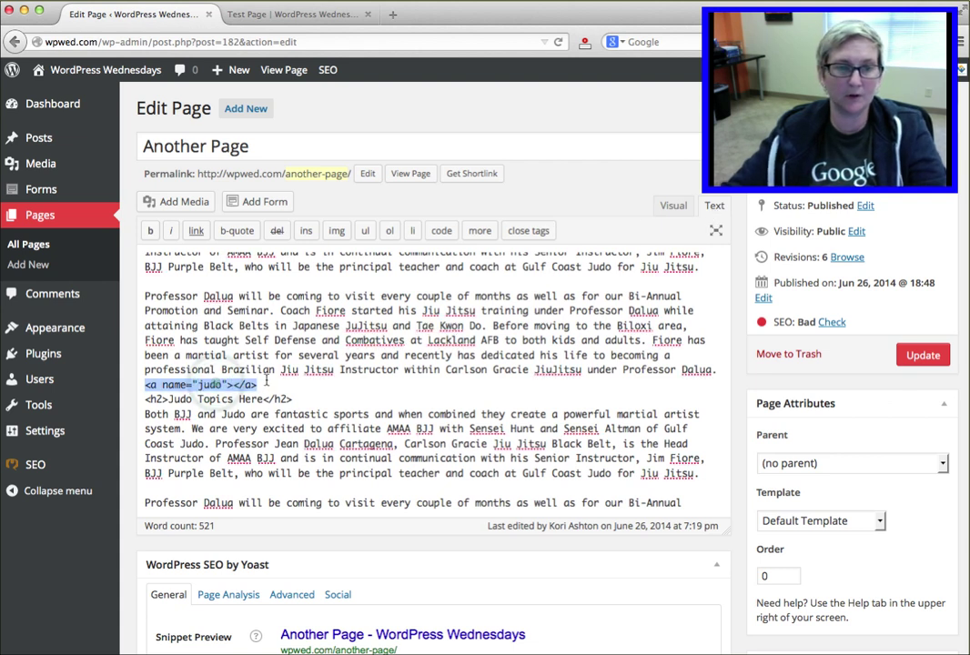
click(146, 386)
key(Return)
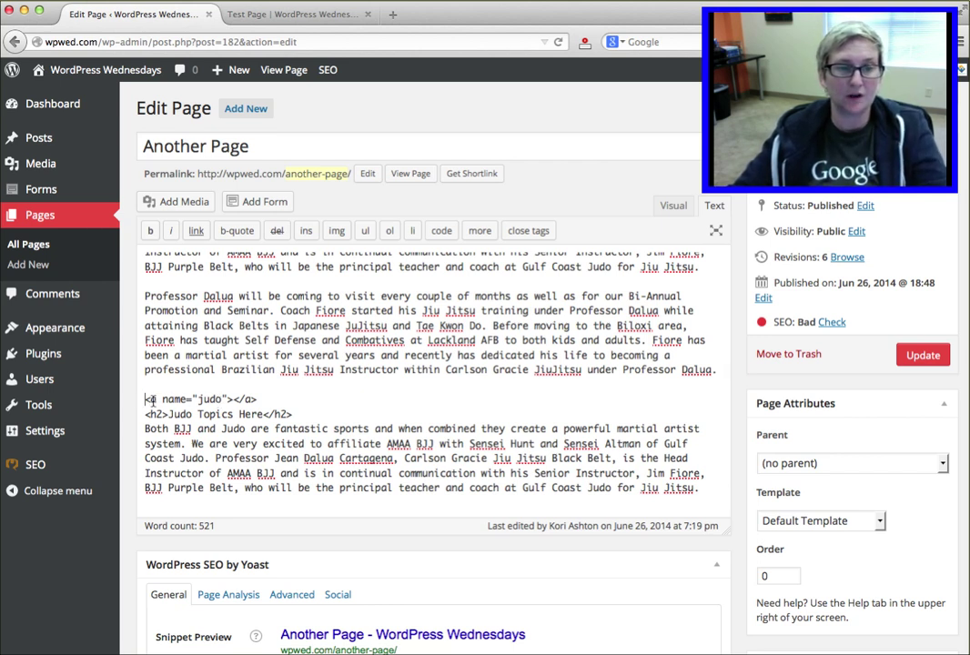
click(674, 205)
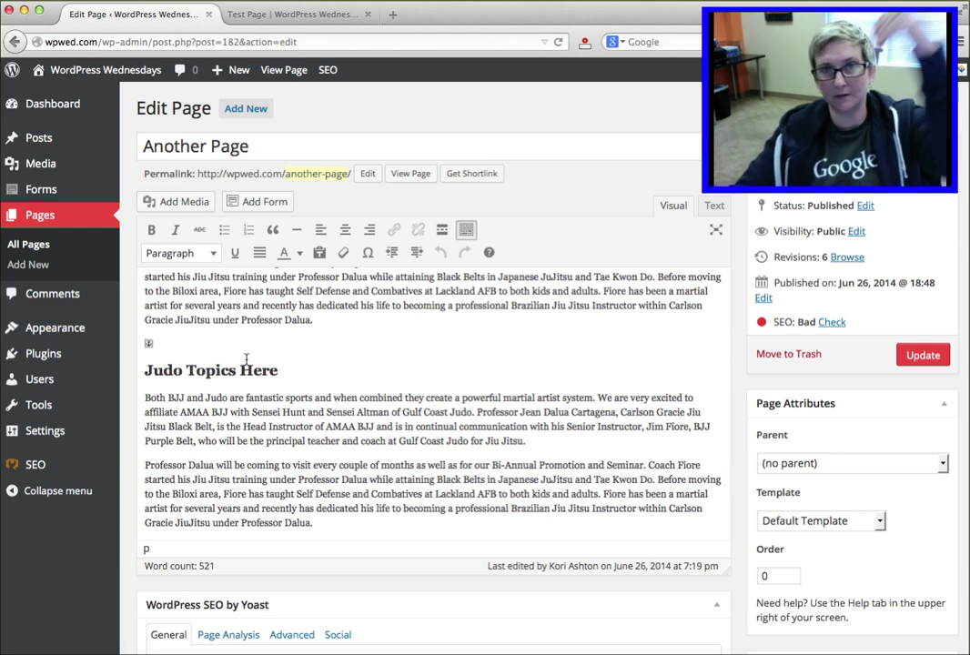
click(929, 355)
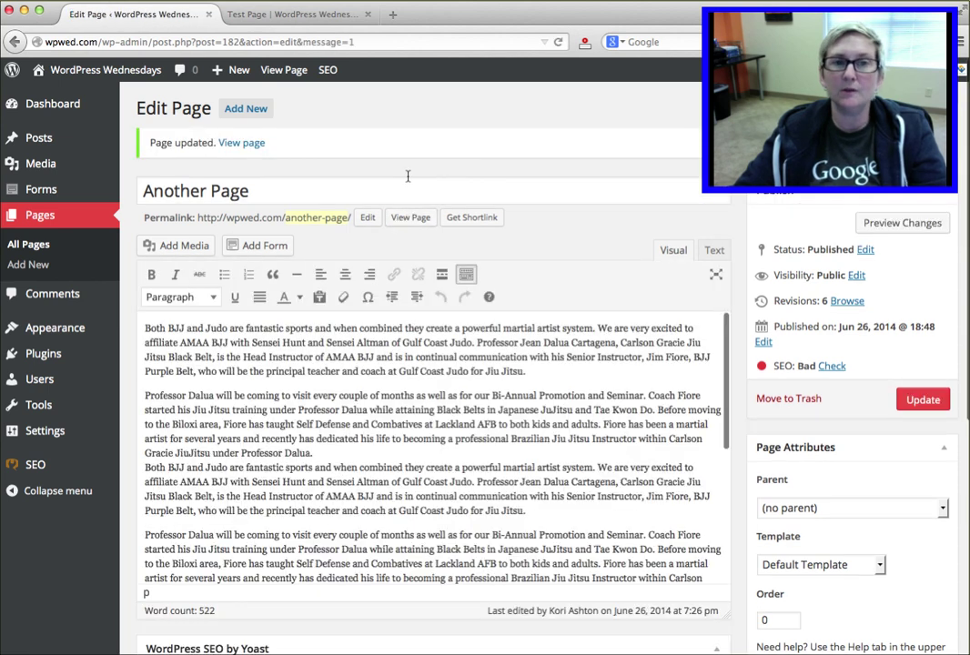
Step: View the published Another Page and copy its full URL, wpwed.com/another-page/
click(410, 217)
click(290, 15)
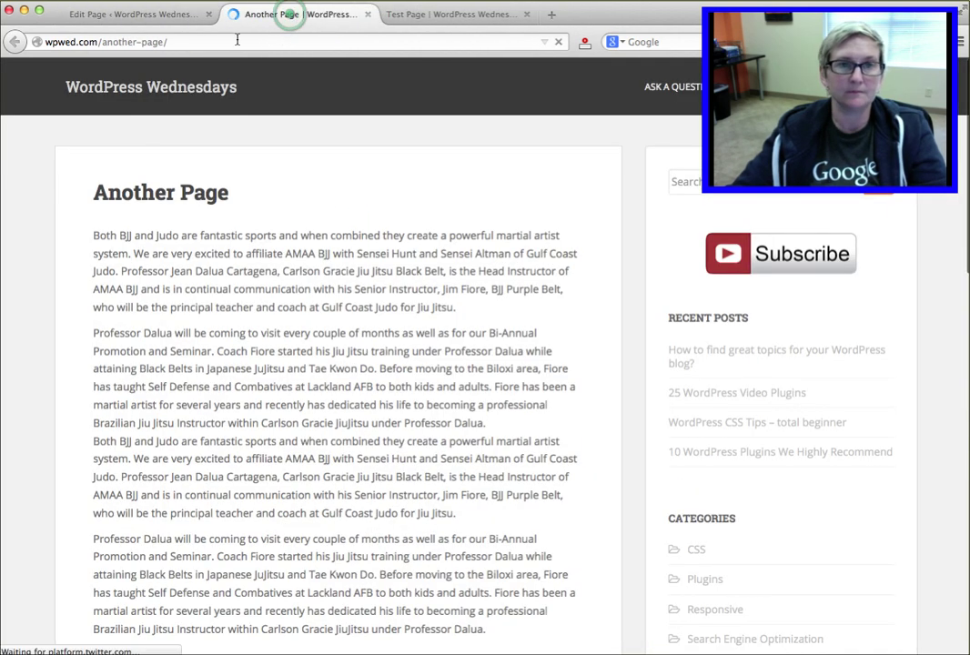
click(173, 41)
click(173, 42)
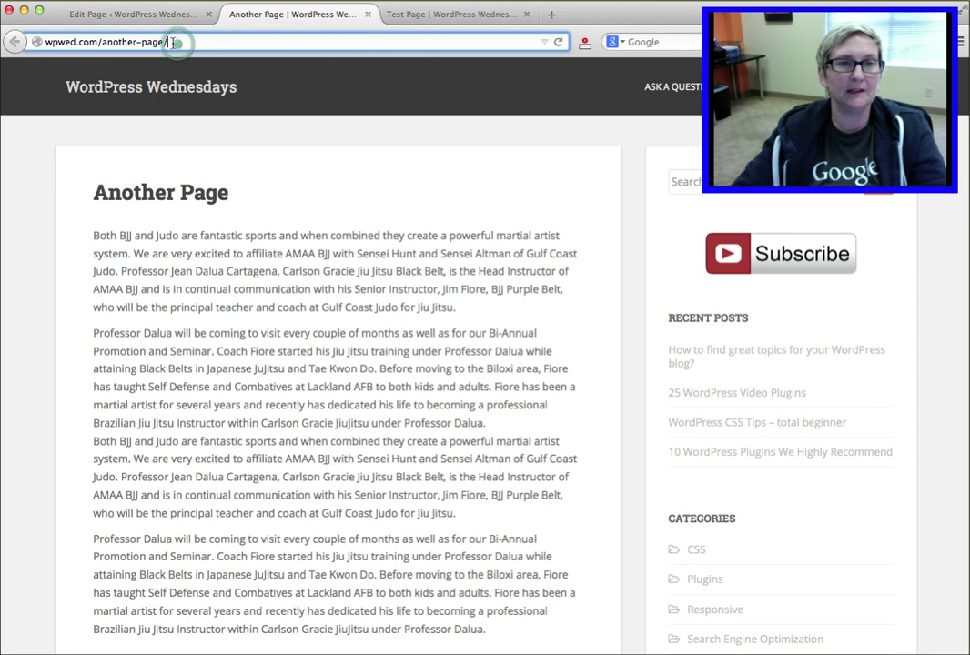
drag(173, 42, 44, 41)
key(super+c)
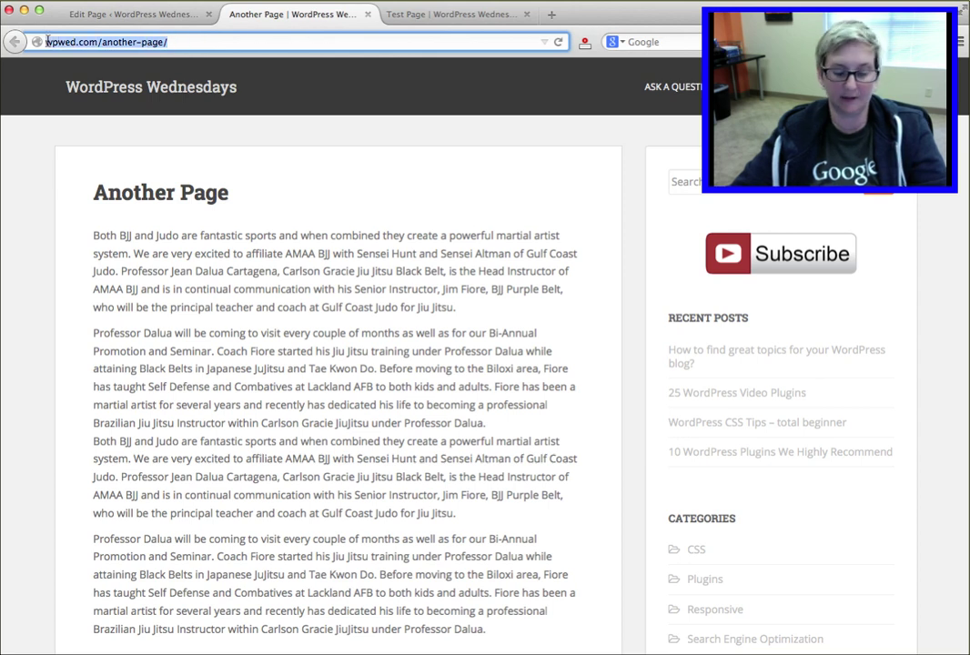
click(136, 20)
click(81, 241)
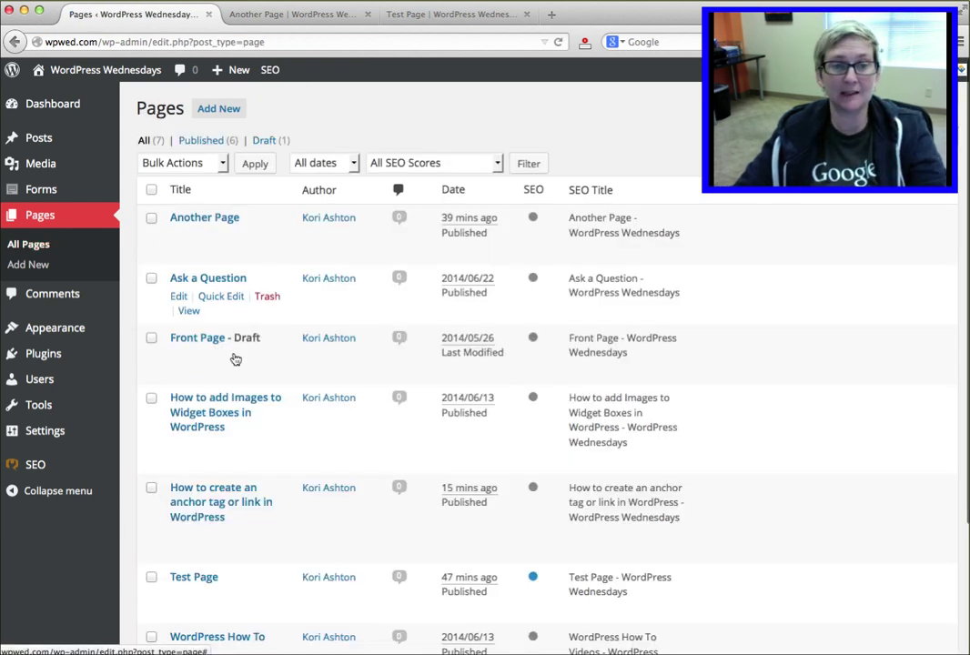
click(198, 579)
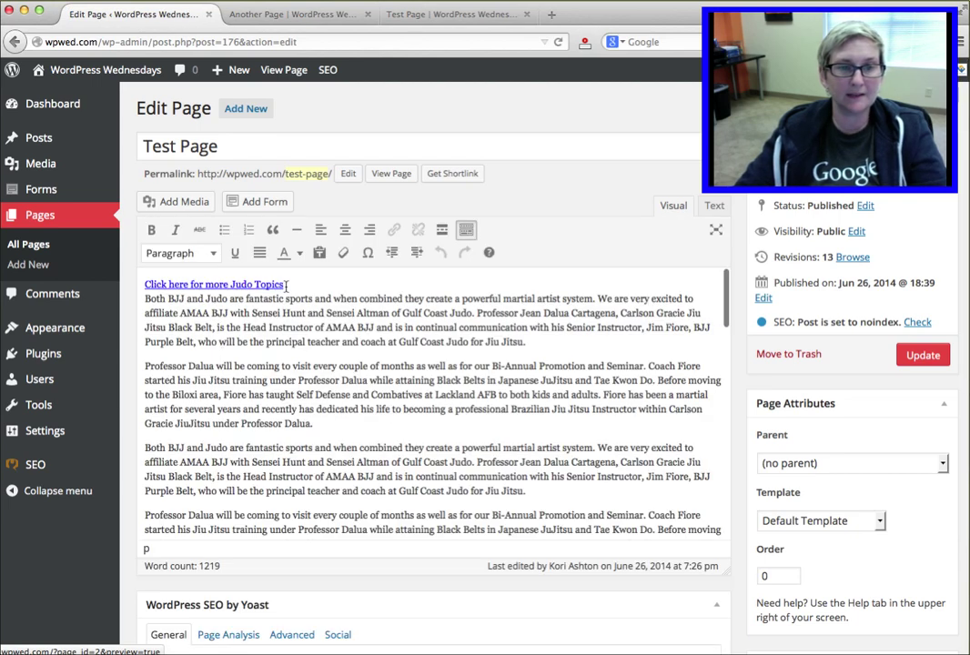
click(715, 206)
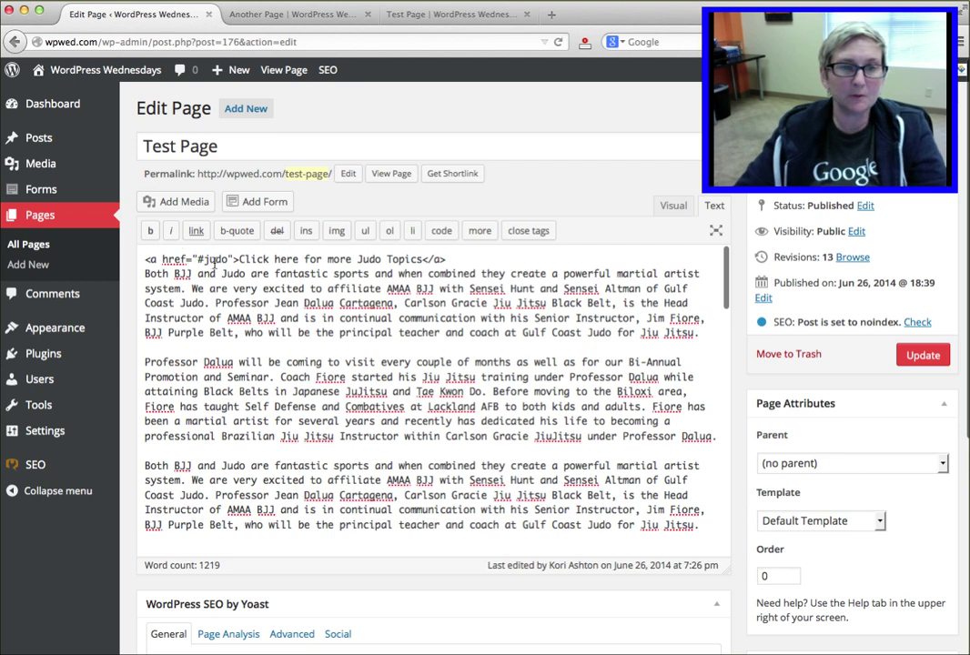
key(super+v)
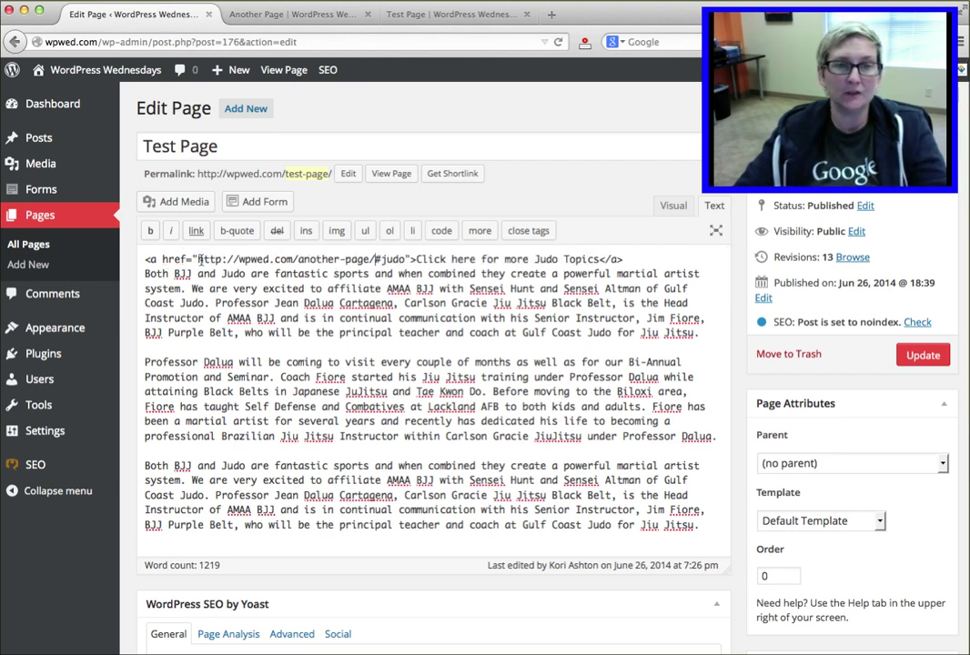
drag(198, 259, 368, 259)
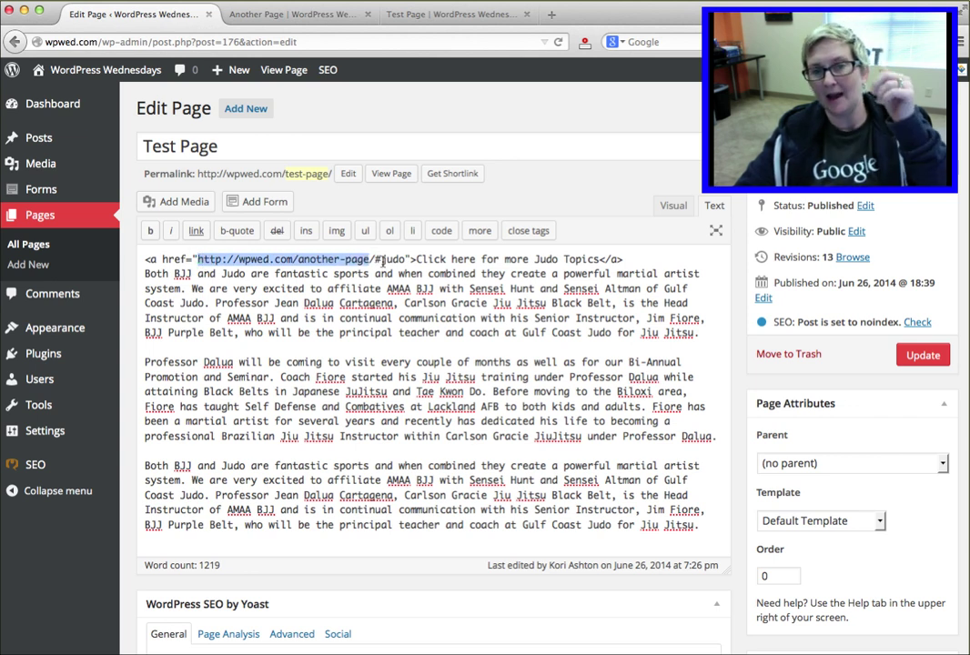
Step: Update the Test Page and reload its published version
click(923, 355)
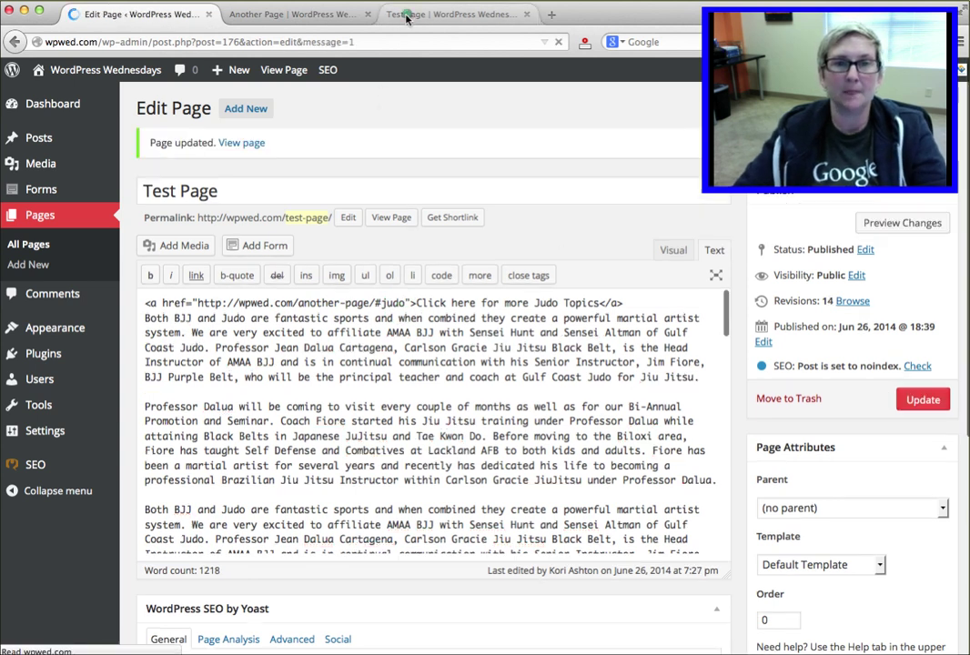
click(394, 13)
key(super+r)
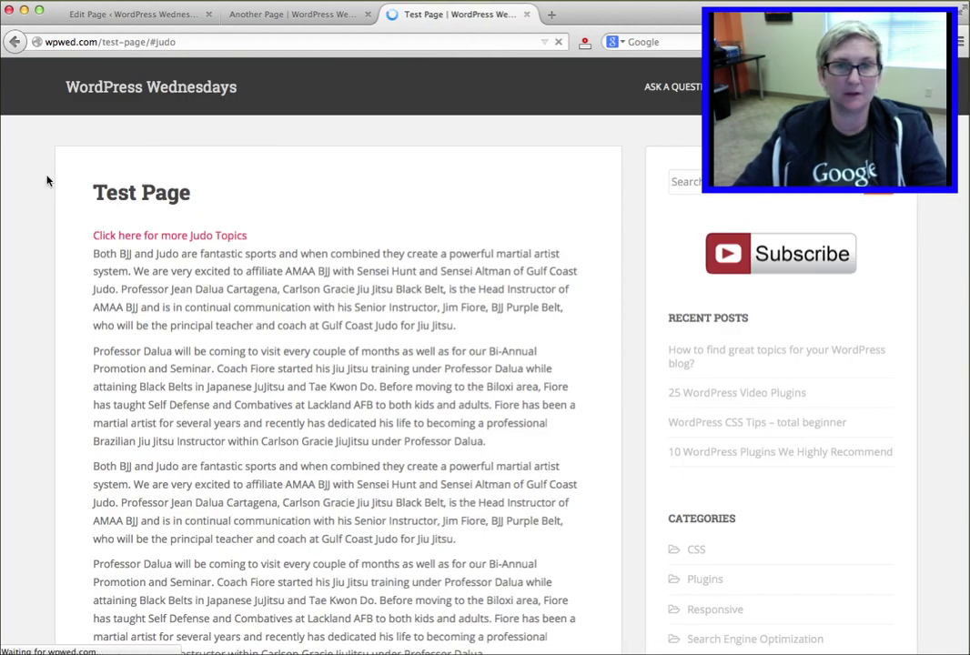
Step: Follow the "Click here for more Judo Topics" link and check the target address and the Judo Topics Here section on Another Page
click(127, 237)
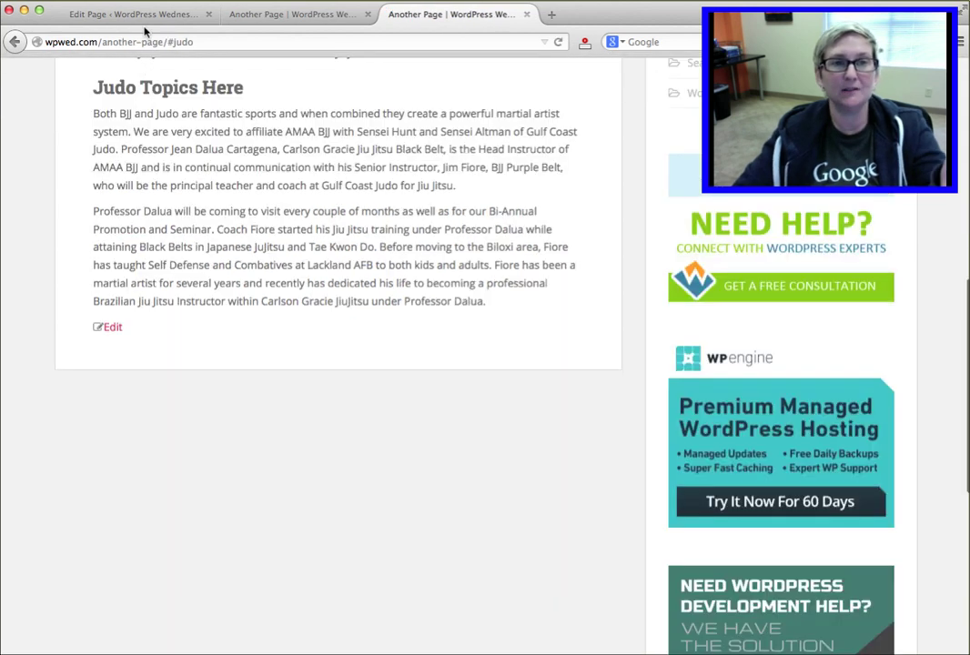
double_click(152, 41)
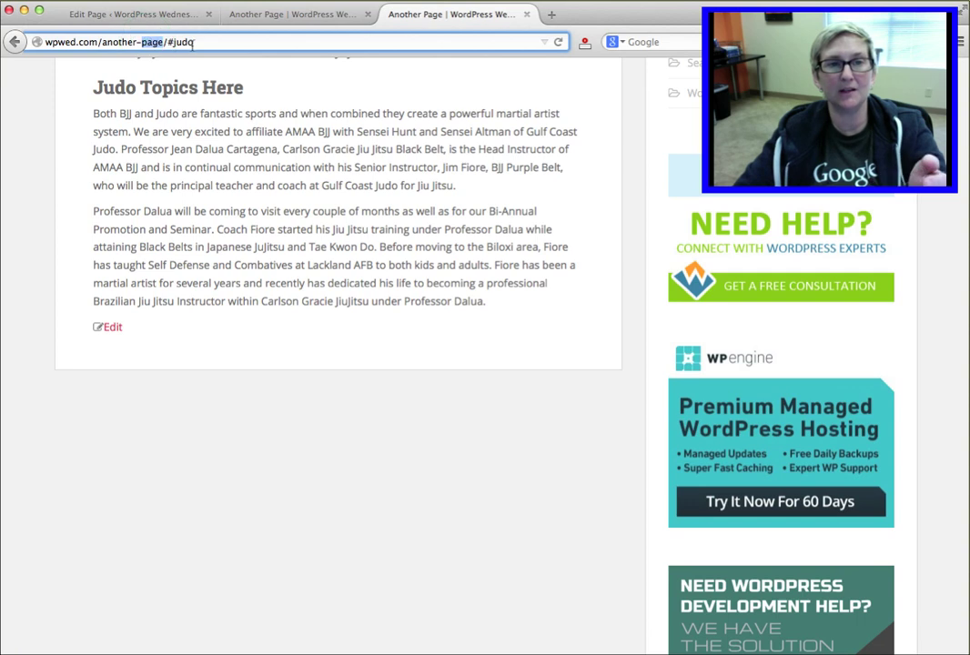
click(178, 126)
scroll(176, 129, up, 6)
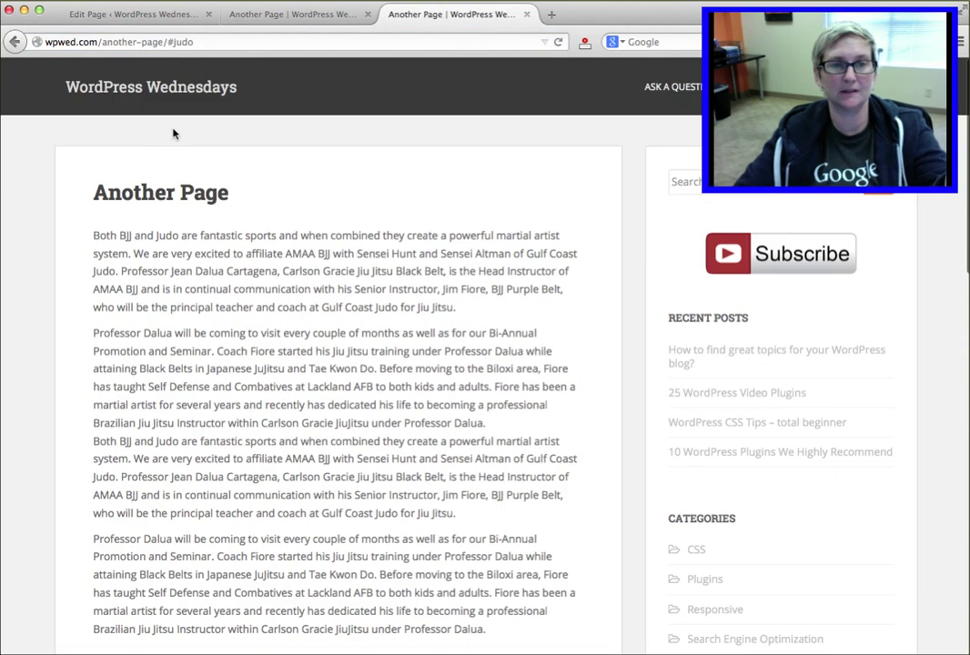
scroll(173, 133, down, 10)
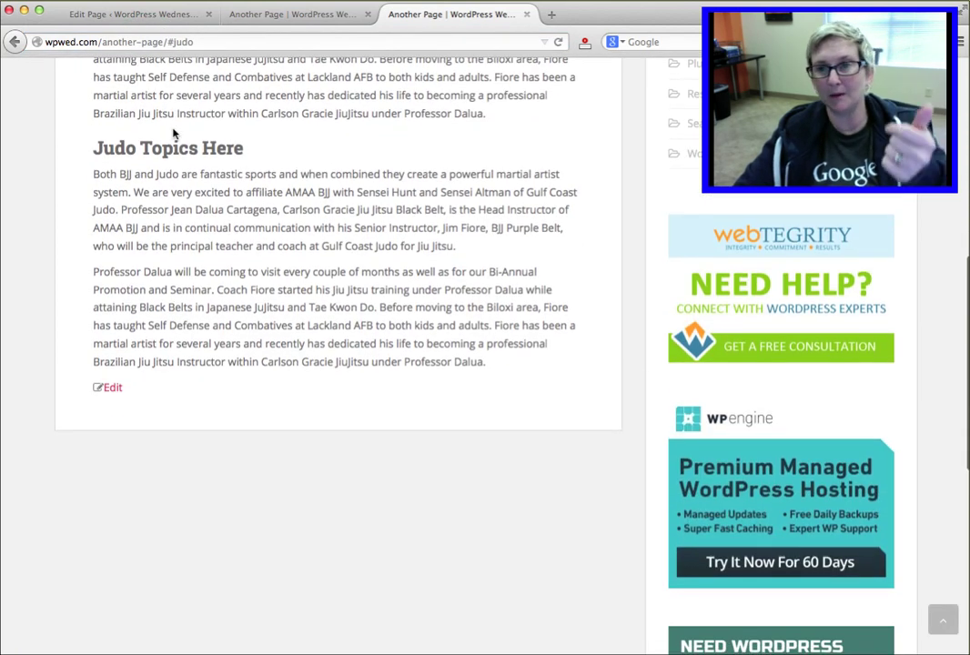